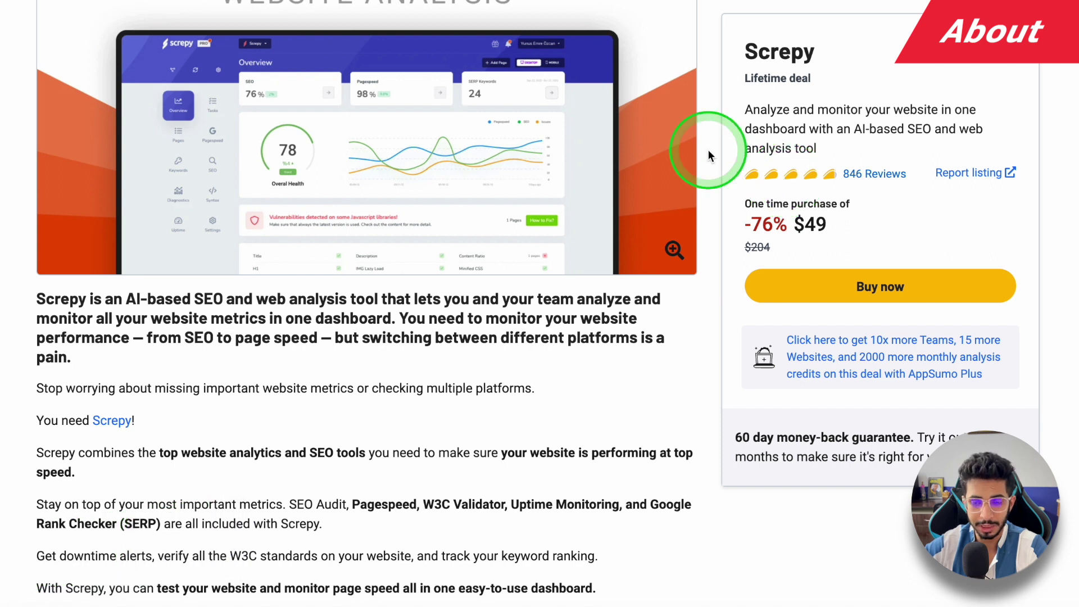
# Read the Screpy deal overview, covering its SEO and web analysis features, on the AppSumo page
pyautogui.scroll(-3, 318, 170)
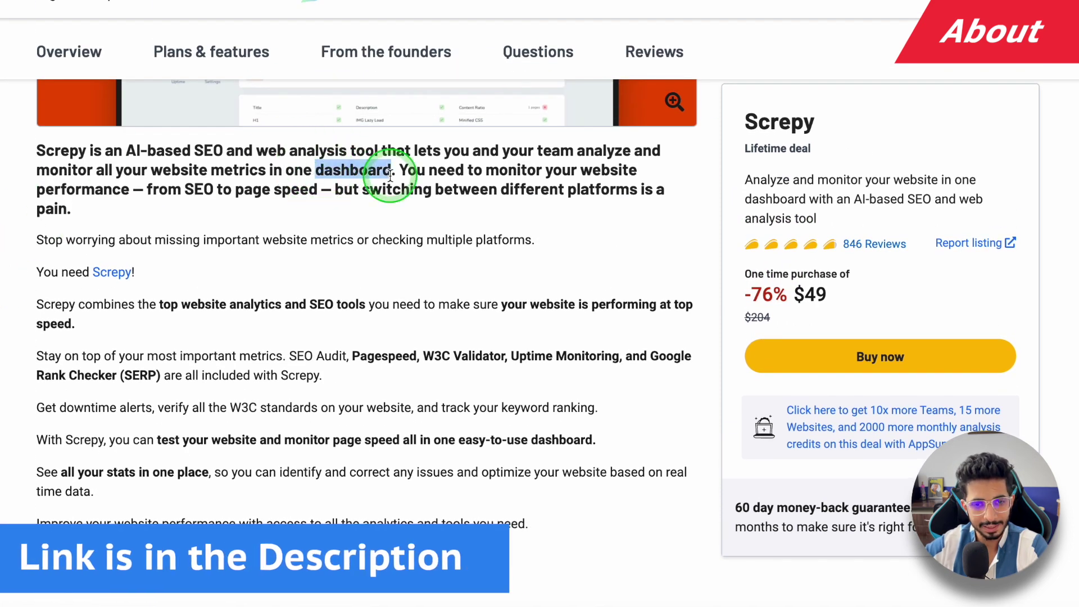
pyautogui.click(186, 194)
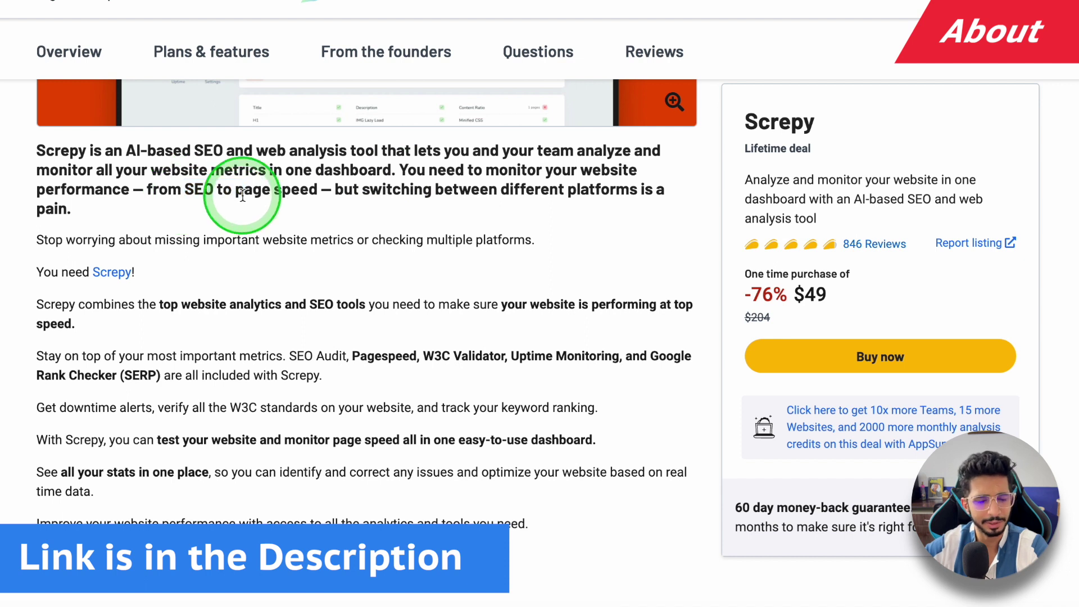
pyautogui.scroll(4, 240, 198)
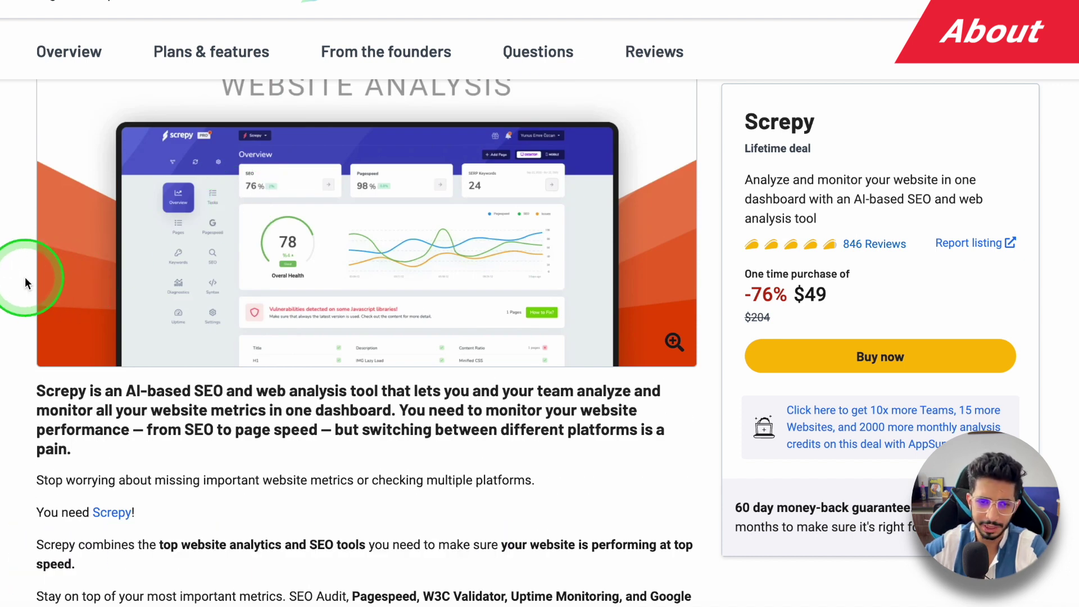
pyautogui.scroll(-2, 1, 291)
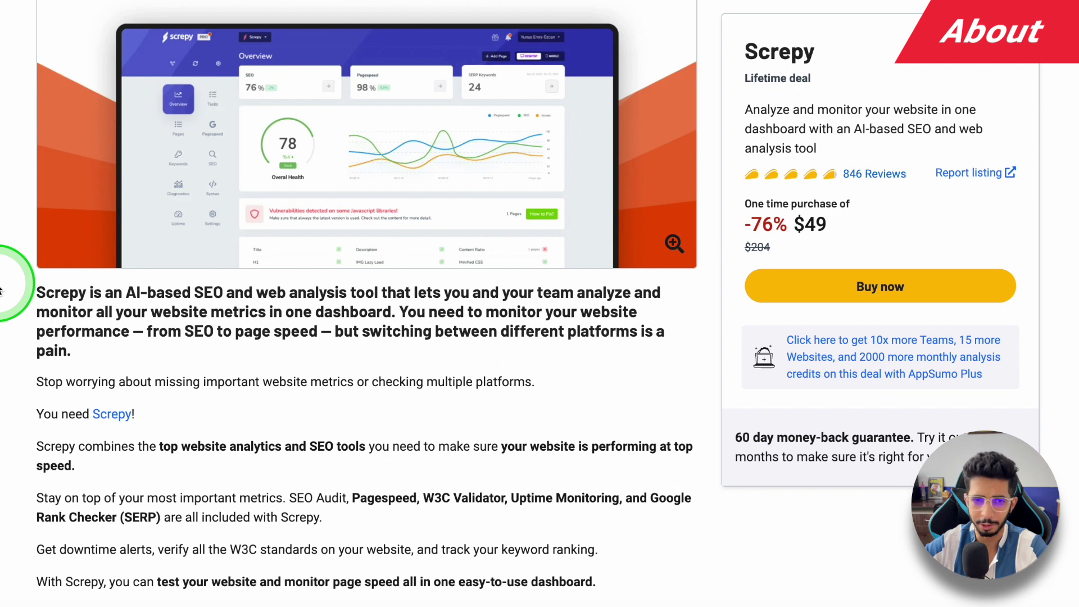
pyautogui.scroll(-4, 15, 281)
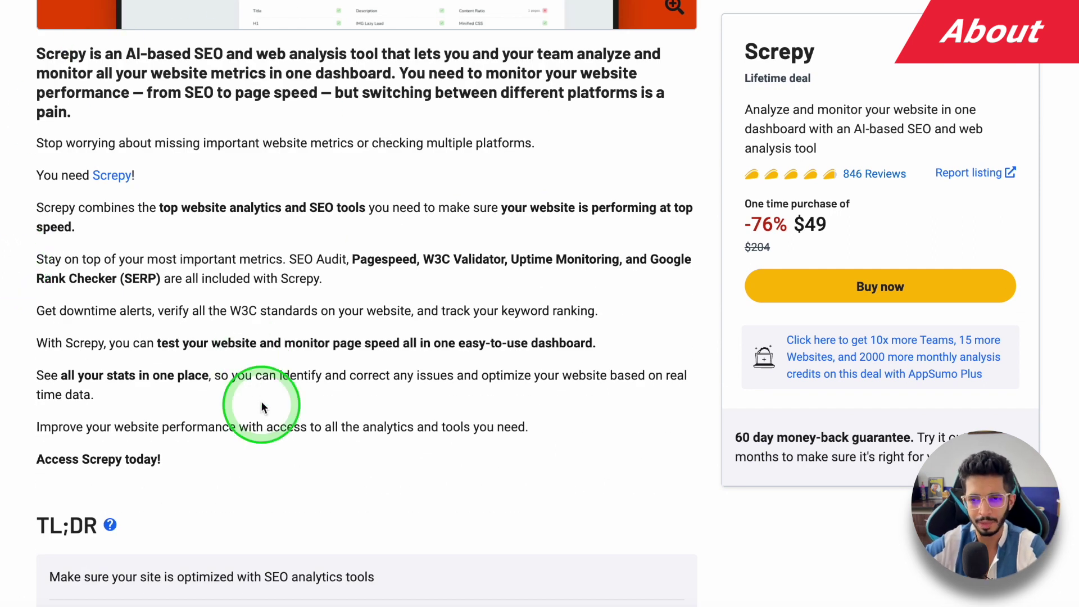
pyautogui.scroll(-15, 161, 291)
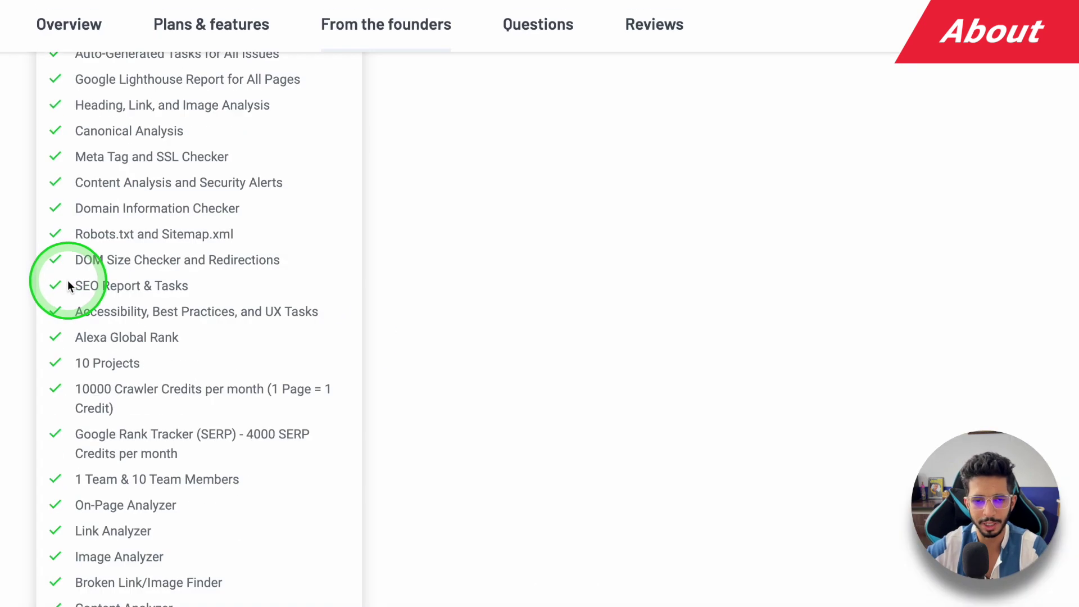
# Examine the Screpy Pro Plan's deal terms, price and feature list, including keyword credits and team members, under Plans & features
pyautogui.scroll(-5, 65, 292)
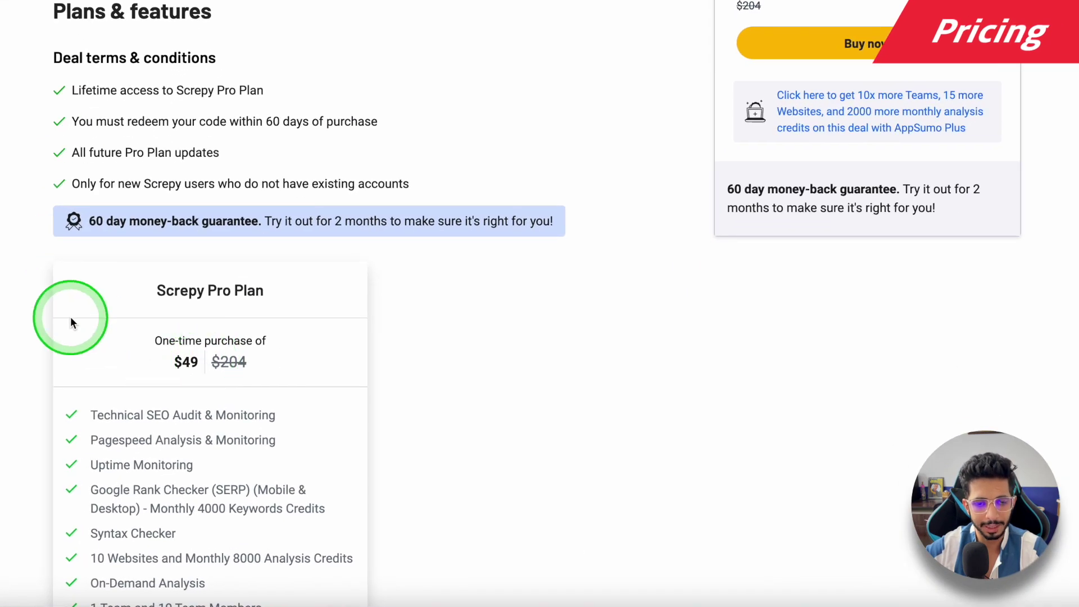
pyautogui.scroll(-3, 69, 316)
pyautogui.moveTo(118, 304); pyautogui.dragTo(235, 332)
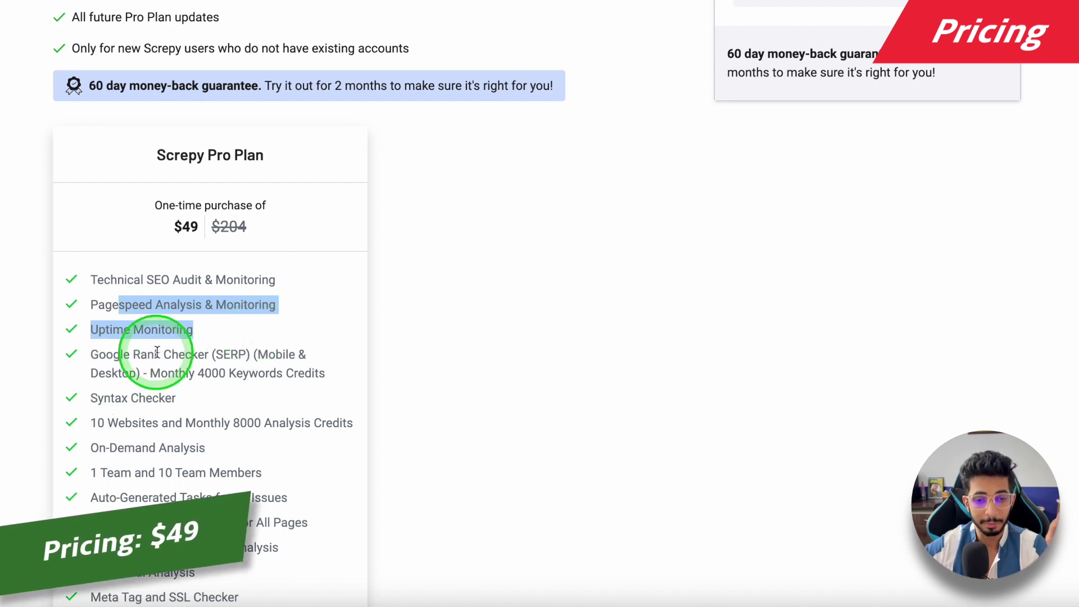
pyautogui.moveTo(205, 373); pyautogui.dragTo(312, 374)
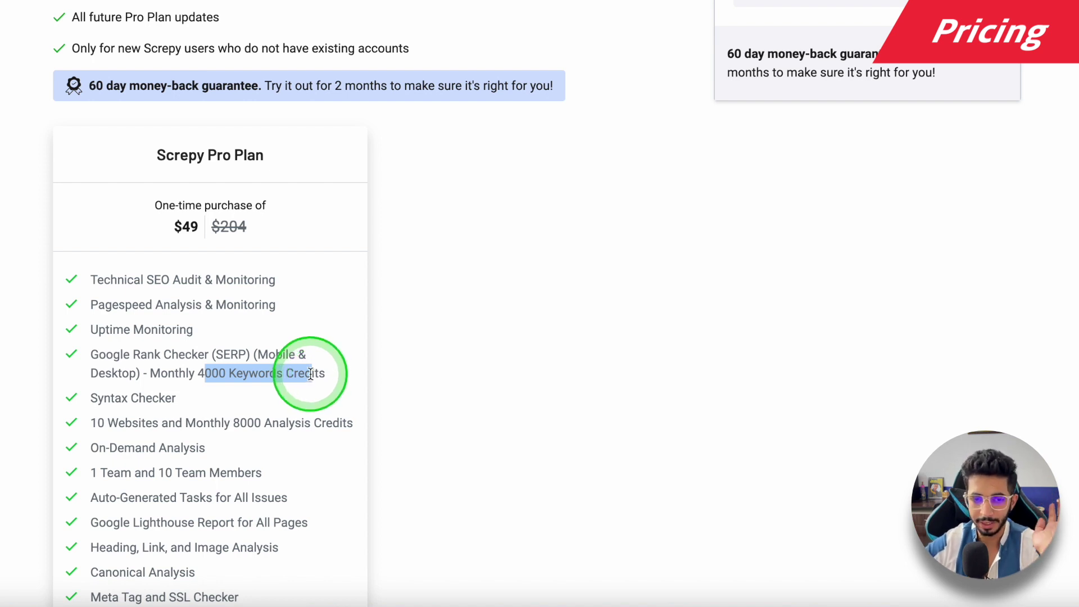
pyautogui.scroll(-5, 311, 373)
pyautogui.scroll(5, 122, 342)
pyautogui.scroll(-8, 109, 340)
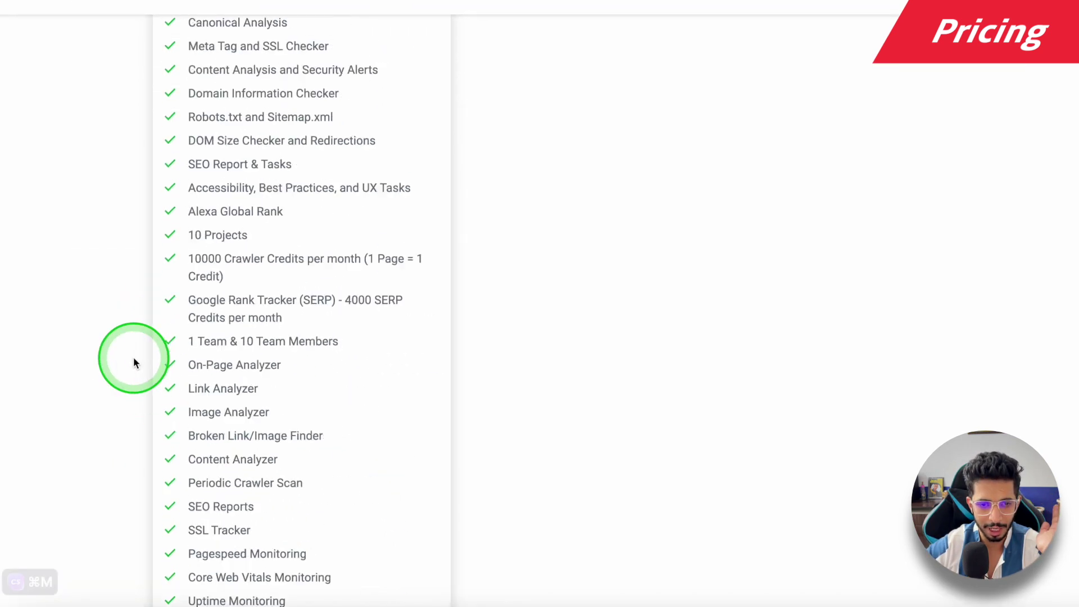
pyautogui.scroll(-3, 133, 362)
pyautogui.scroll(4, 135, 363)
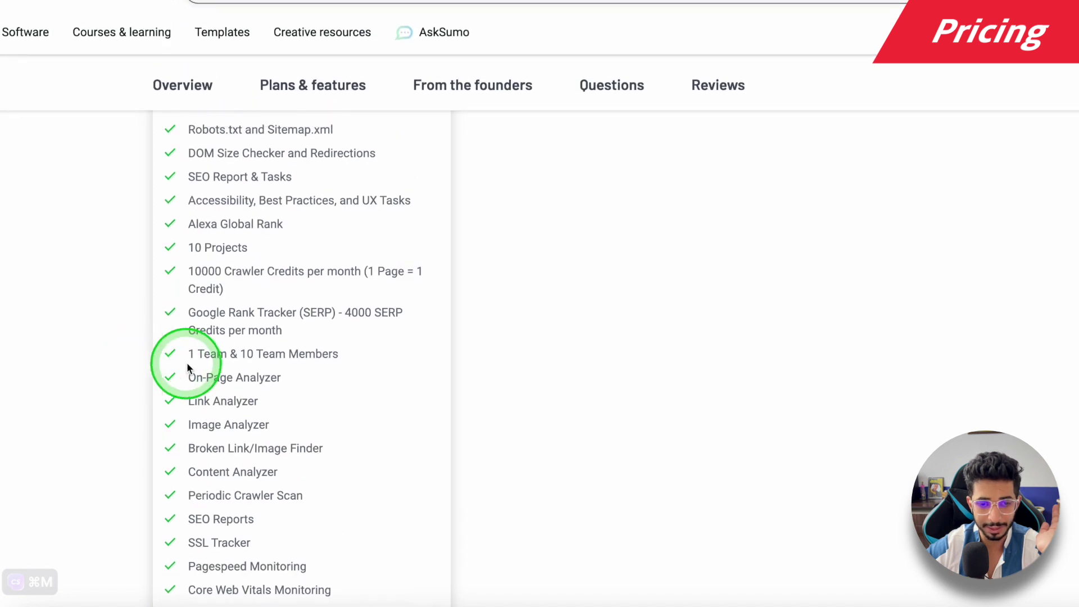
pyautogui.moveTo(189, 355); pyautogui.dragTo(314, 358)
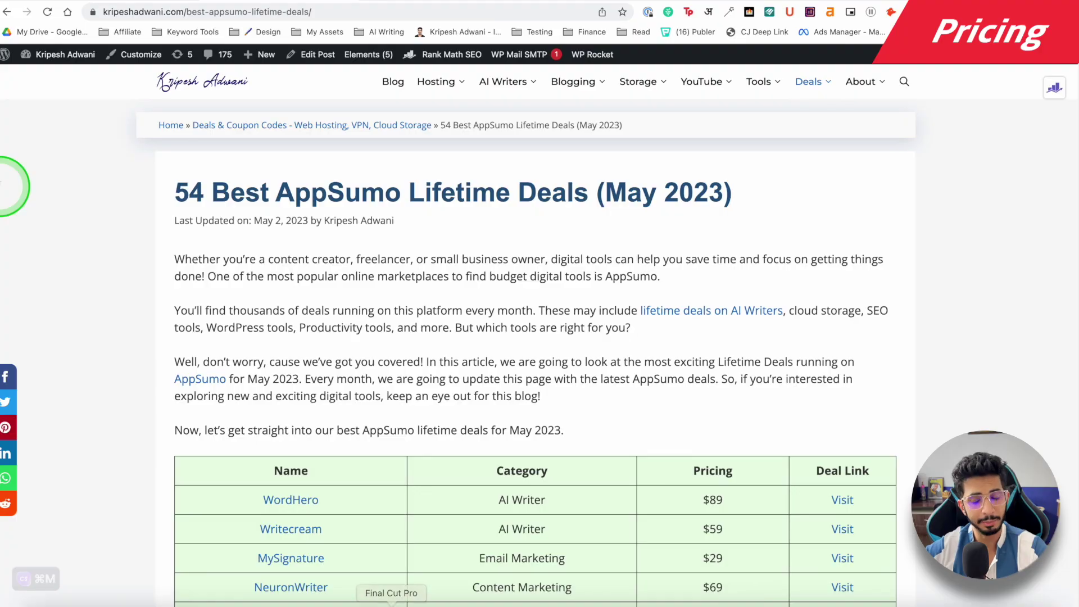
# Look through the table of tools, categories, prices and links in the 54 Best AppSumo Lifetime Deals article
pyautogui.scroll(-5, 436, 337)
pyautogui.scroll(5, 322, 298)
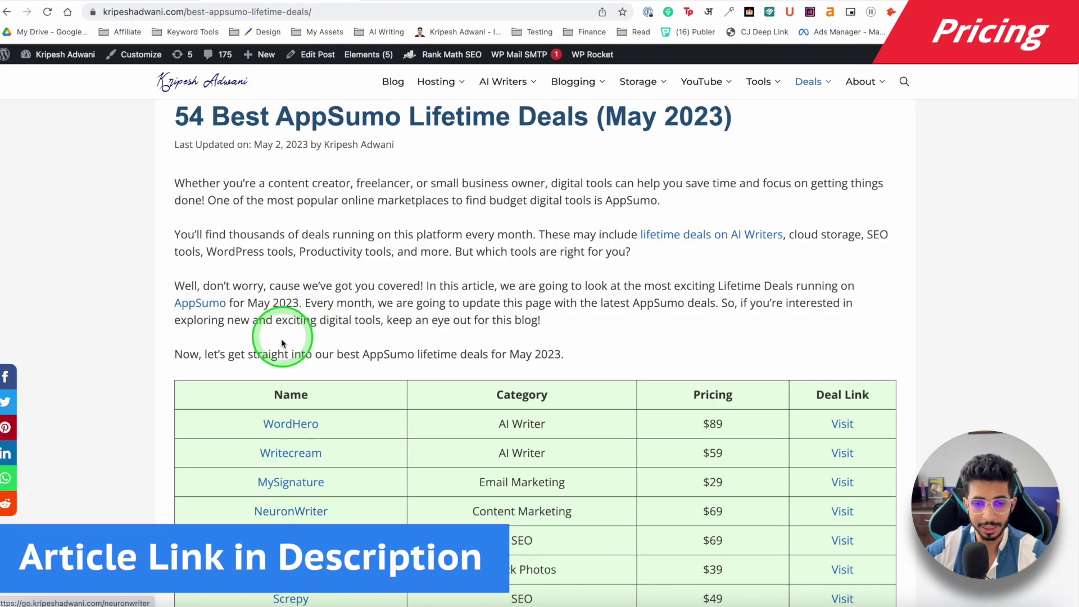
pyautogui.scroll(-7, 282, 343)
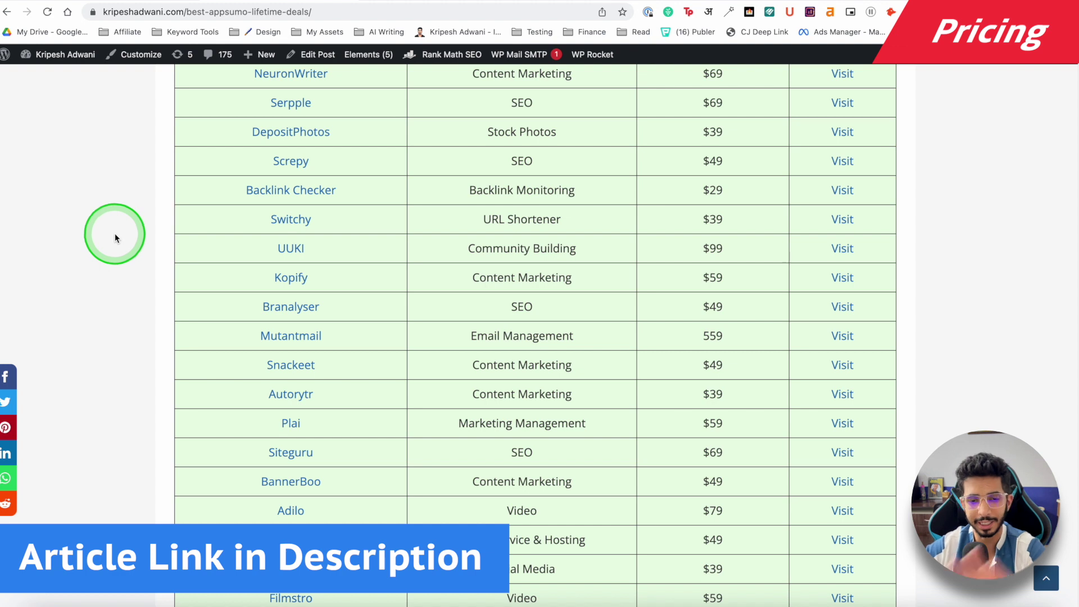
pyautogui.scroll(-4, 122, 232)
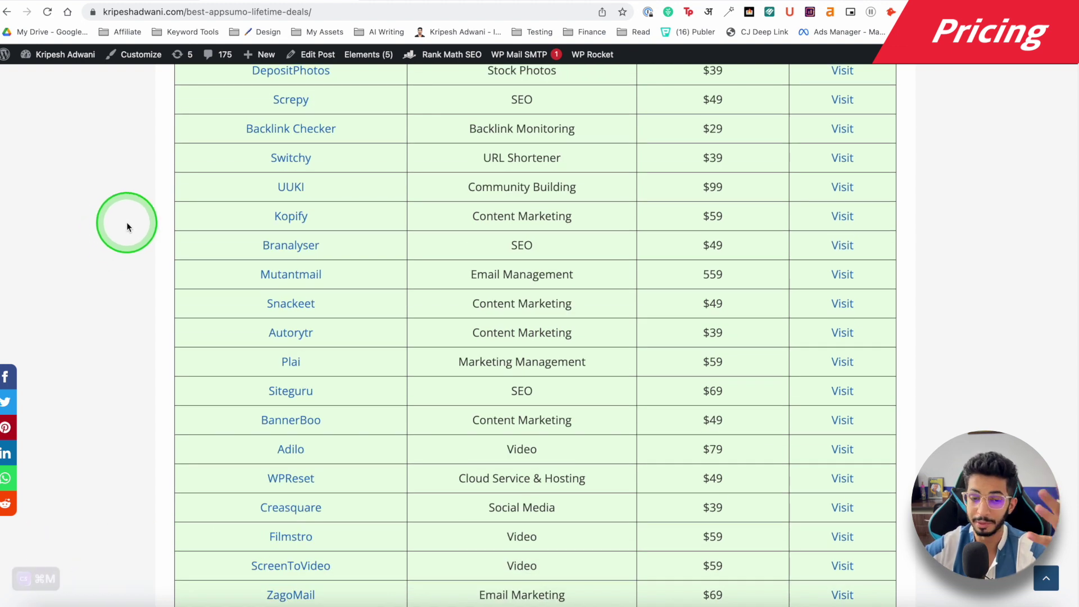
pyautogui.scroll(-12, 249, 231)
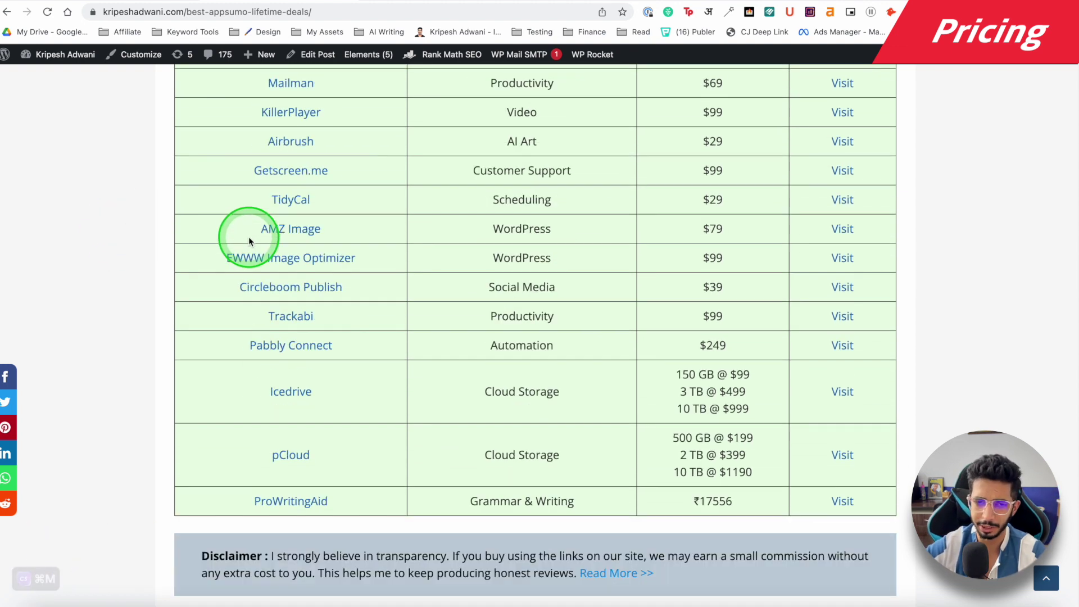
pyautogui.scroll(20, 250, 236)
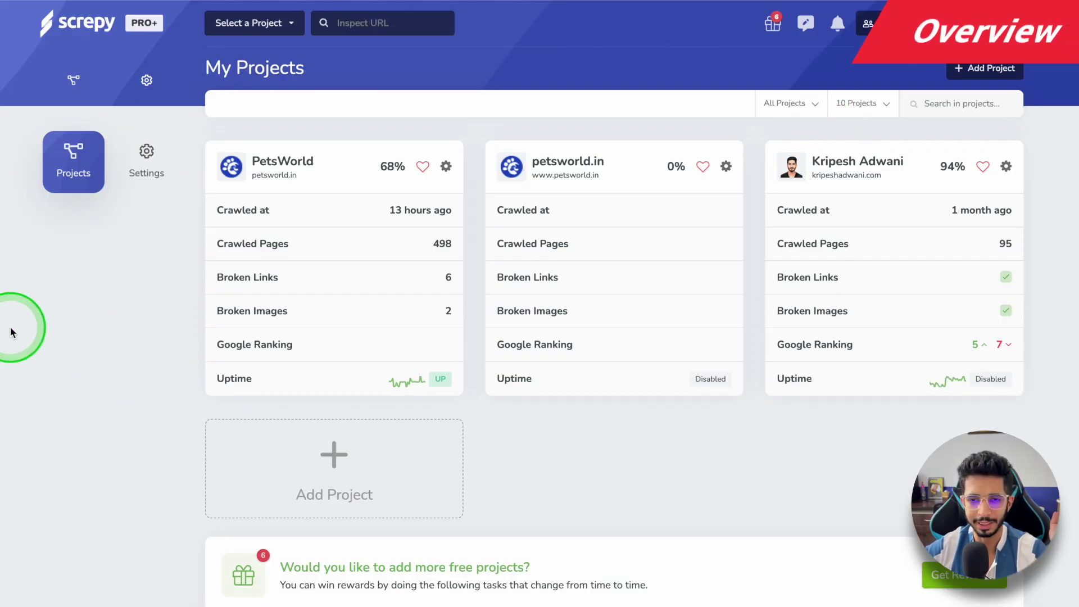
# Open the PetsWorld project and review its overview of site health, links, images and found issues
pyautogui.scroll(-1, 10, 332)
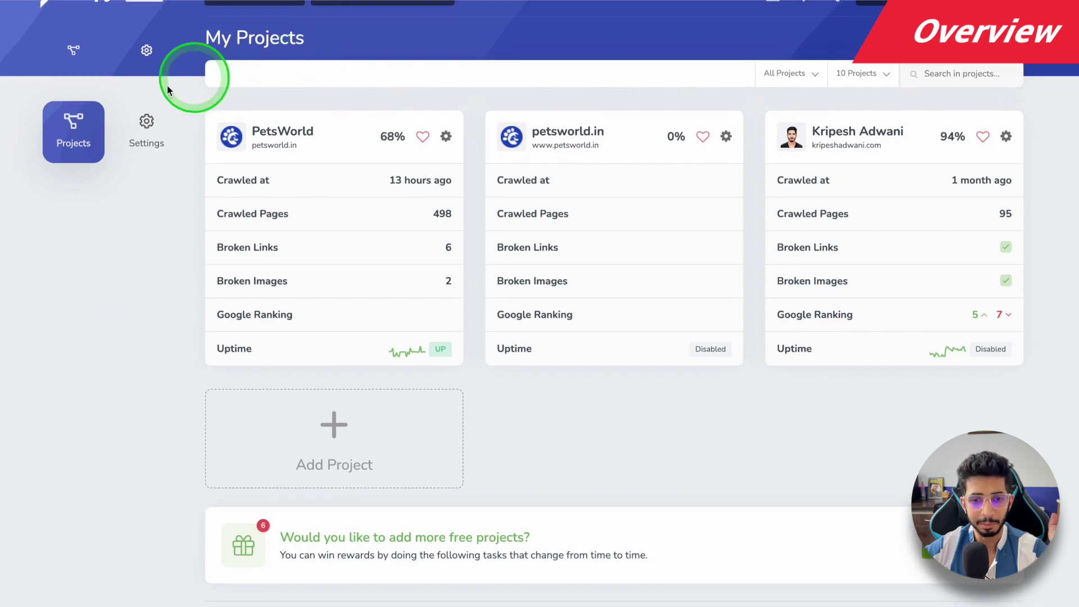
pyautogui.scroll(1, 197, 349)
pyautogui.rightClick(199, 344)
pyautogui.click(84, 291)
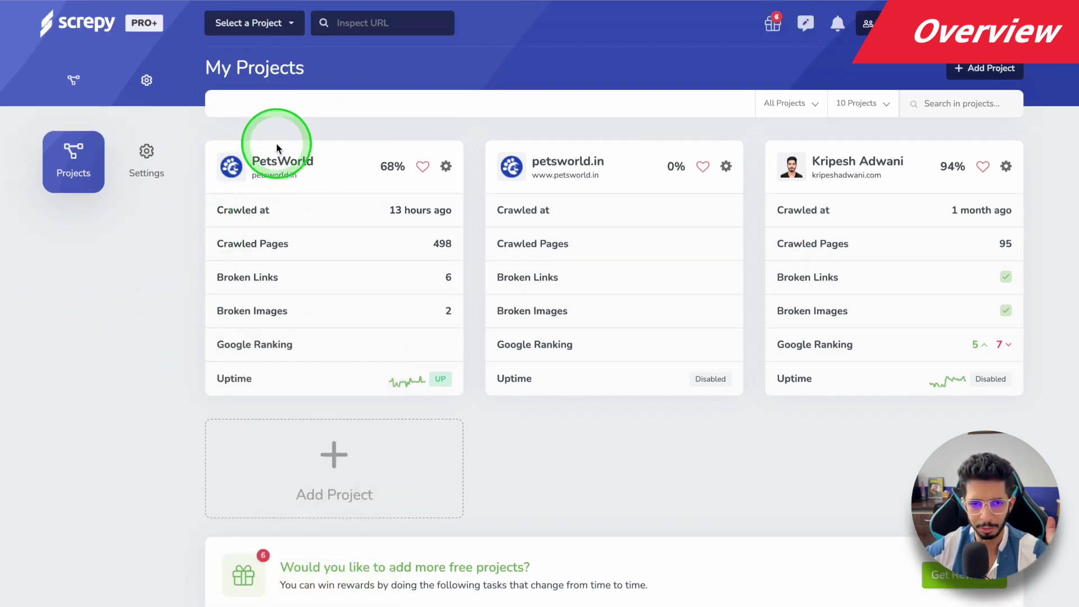
pyautogui.click(279, 163)
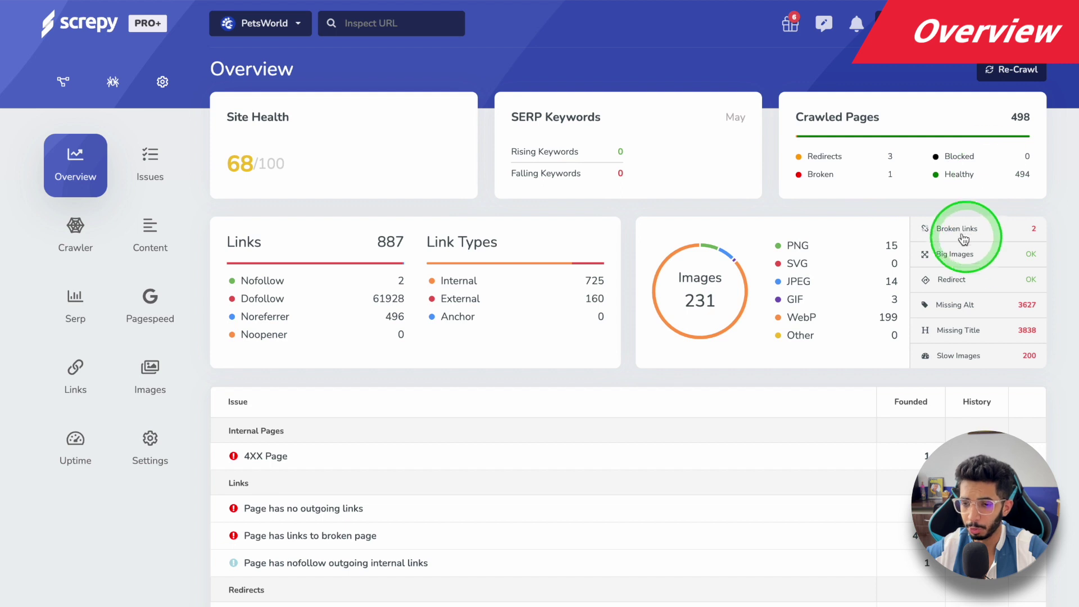
pyautogui.scroll(-7, 716, 189)
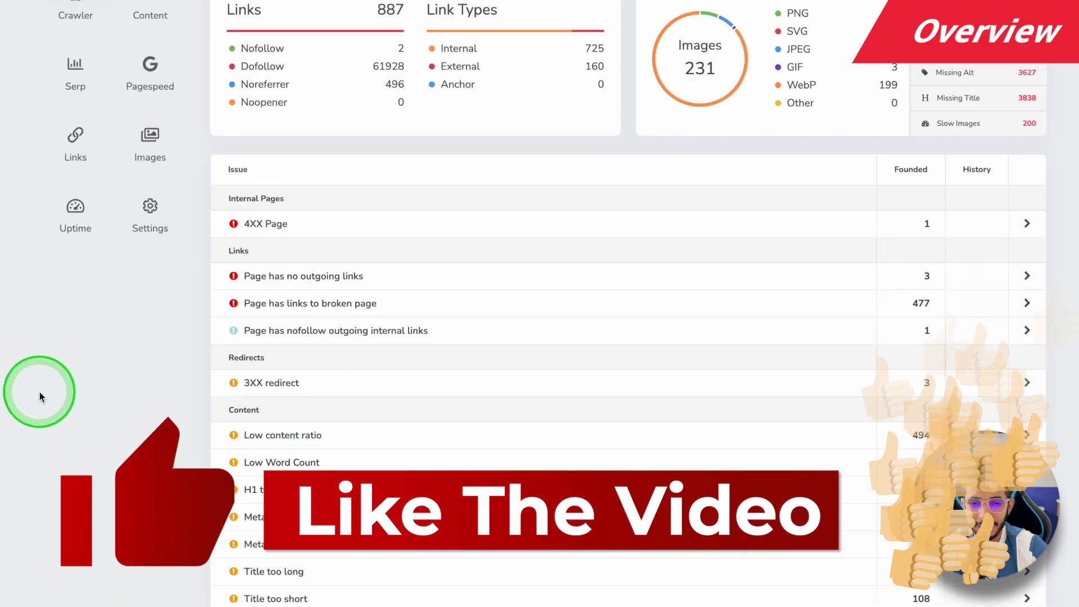
pyautogui.scroll(5, 40, 396)
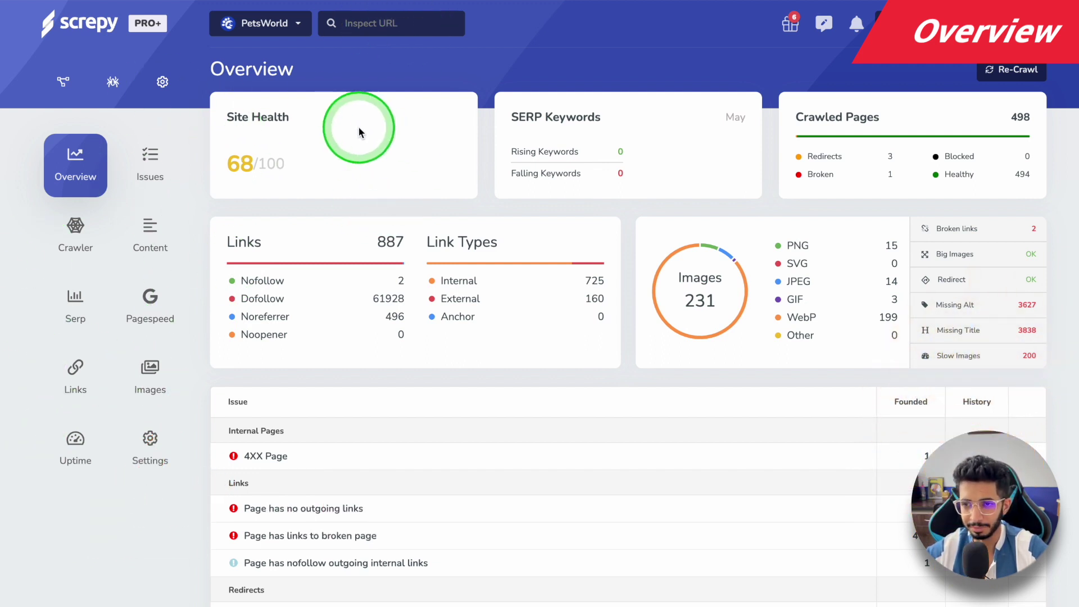
# Open the Issues report for PetsWorld and examine the internal page, link, redirect, content and image issues
pyautogui.click(152, 160)
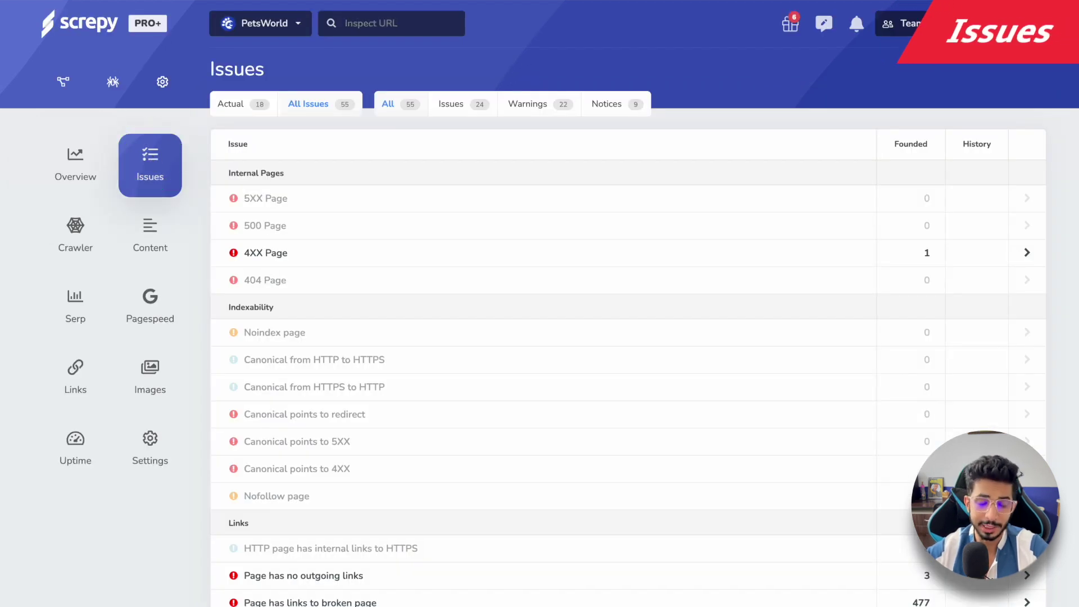
pyautogui.scroll(-1, 229, 181)
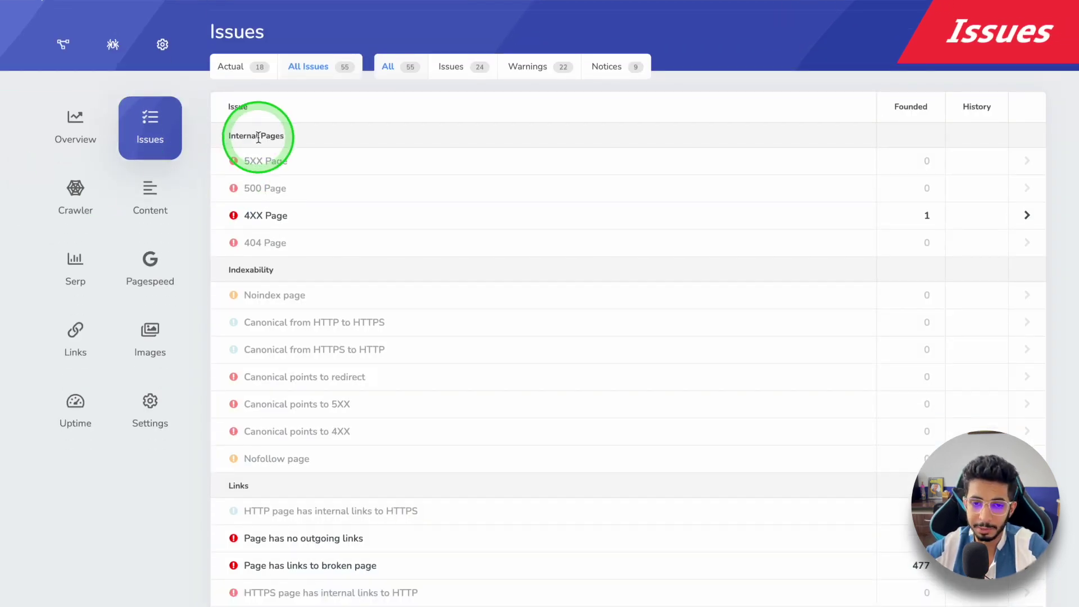
pyautogui.scroll(-3, 258, 138)
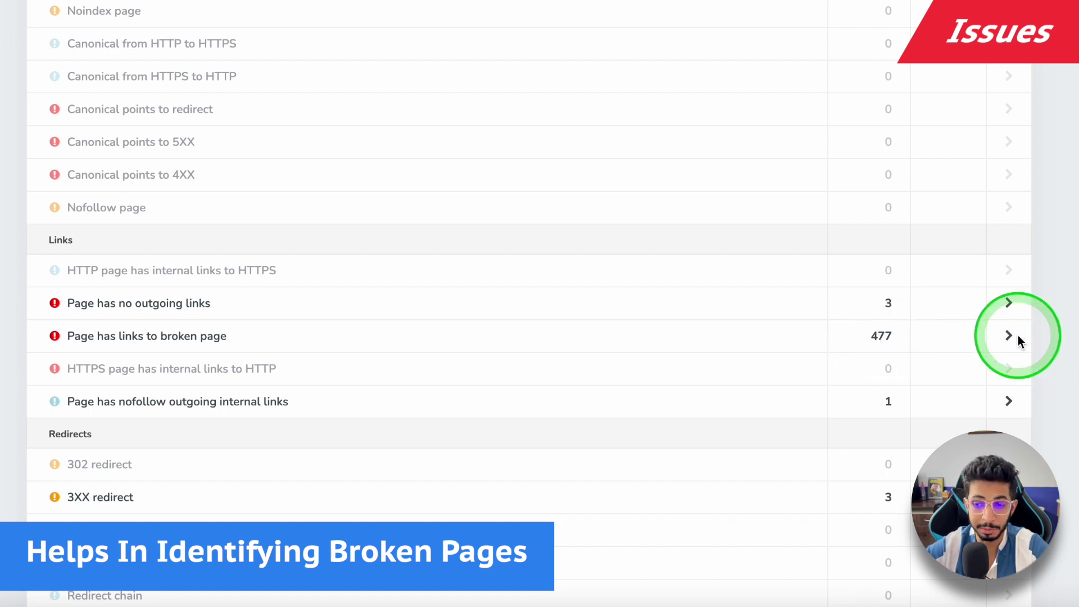
pyautogui.scroll(-10, 397, 198)
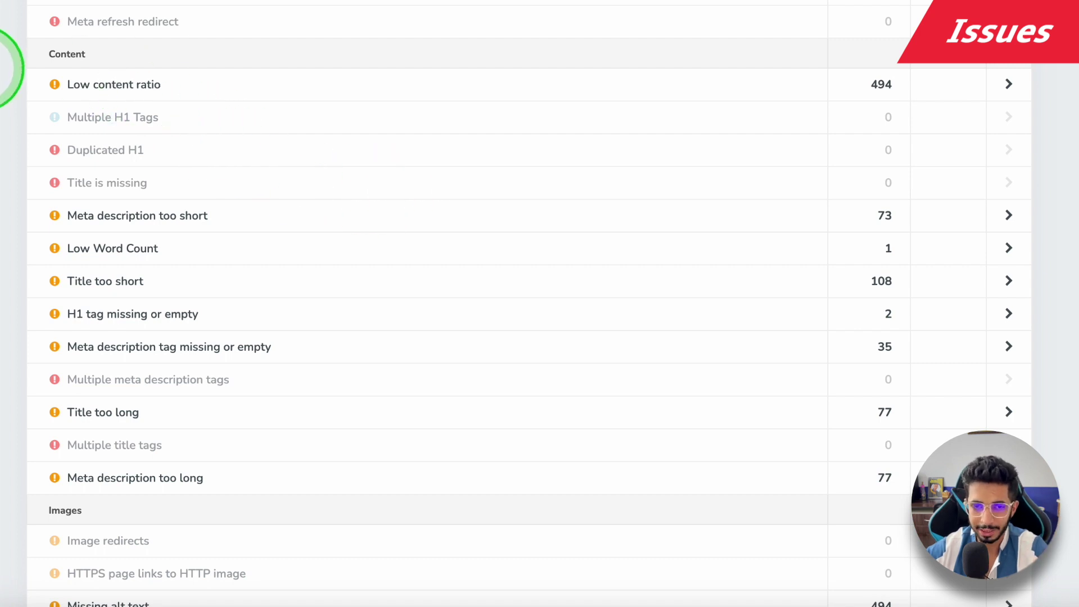
pyautogui.scroll(-5, 33, 253)
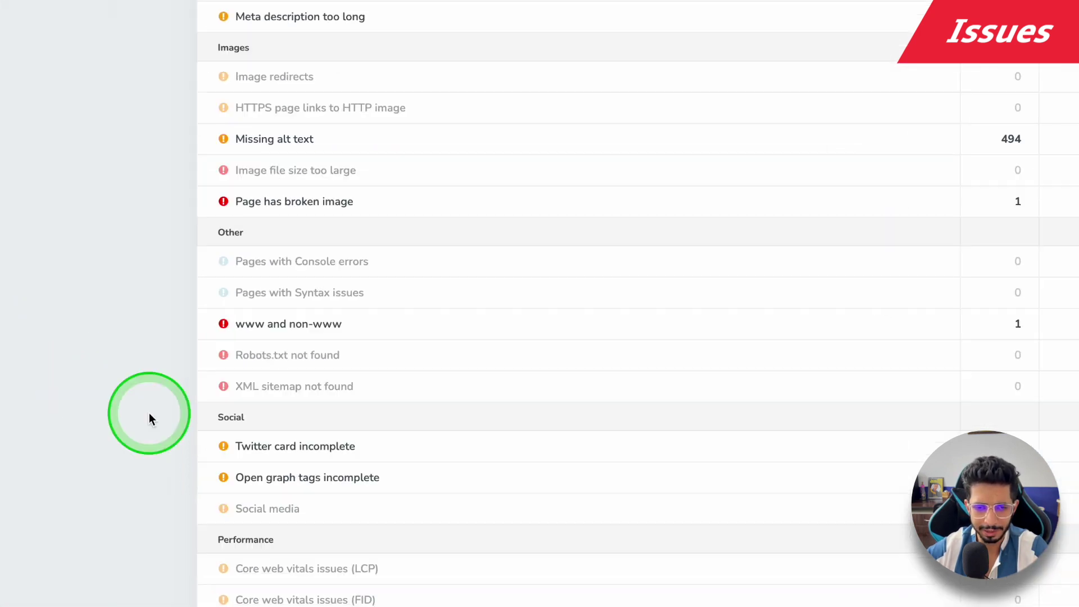
pyautogui.scroll(20, 212, 359)
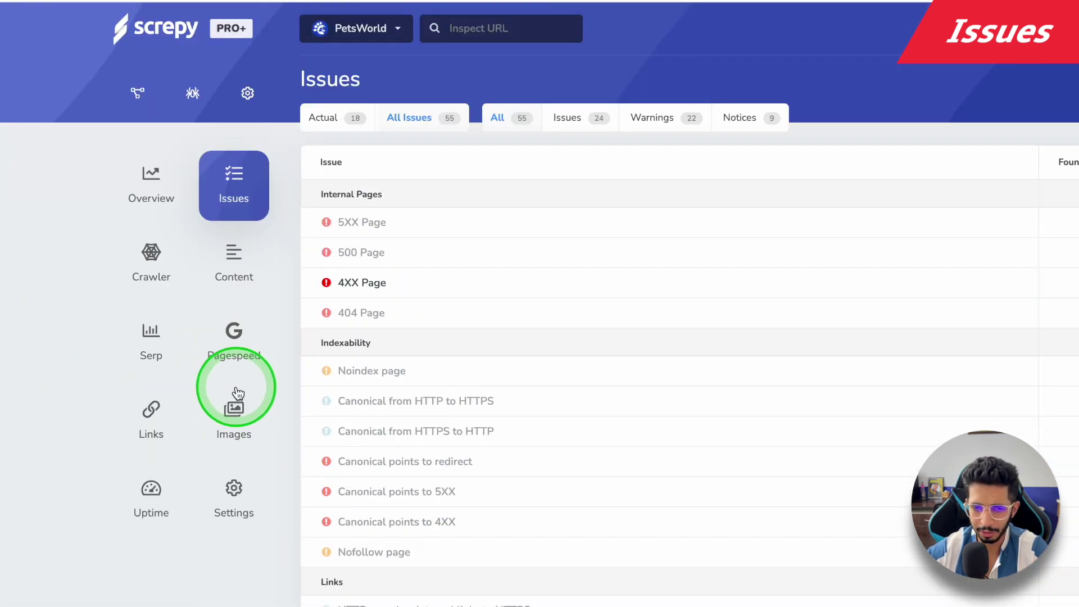
# Explore the Crawler reports for PetsWorld and view its Diagnostics page
pyautogui.click(151, 256)
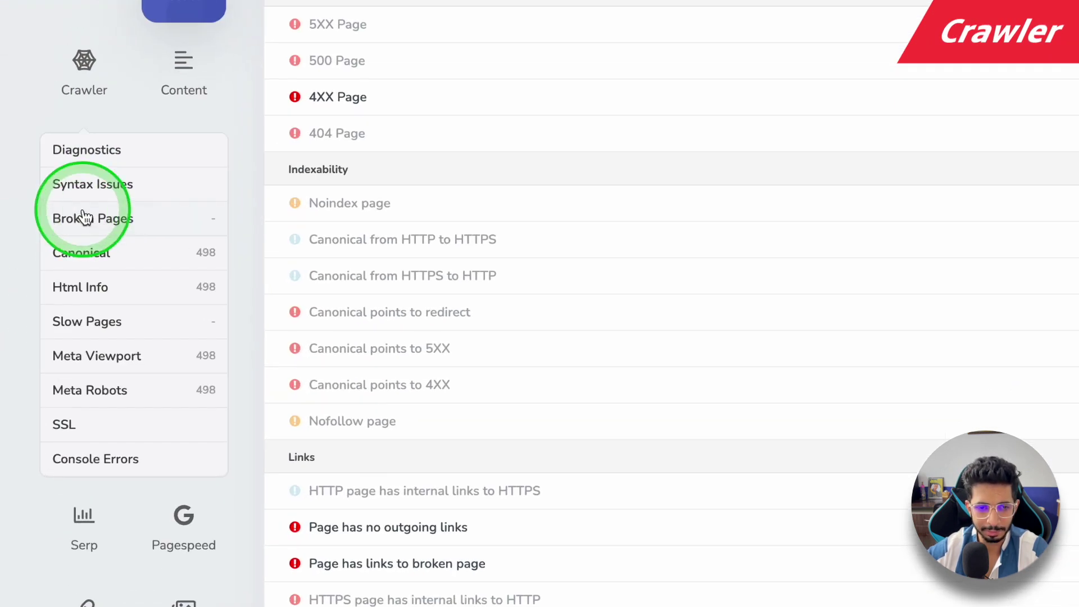
pyautogui.click(85, 217)
pyautogui.click(88, 320)
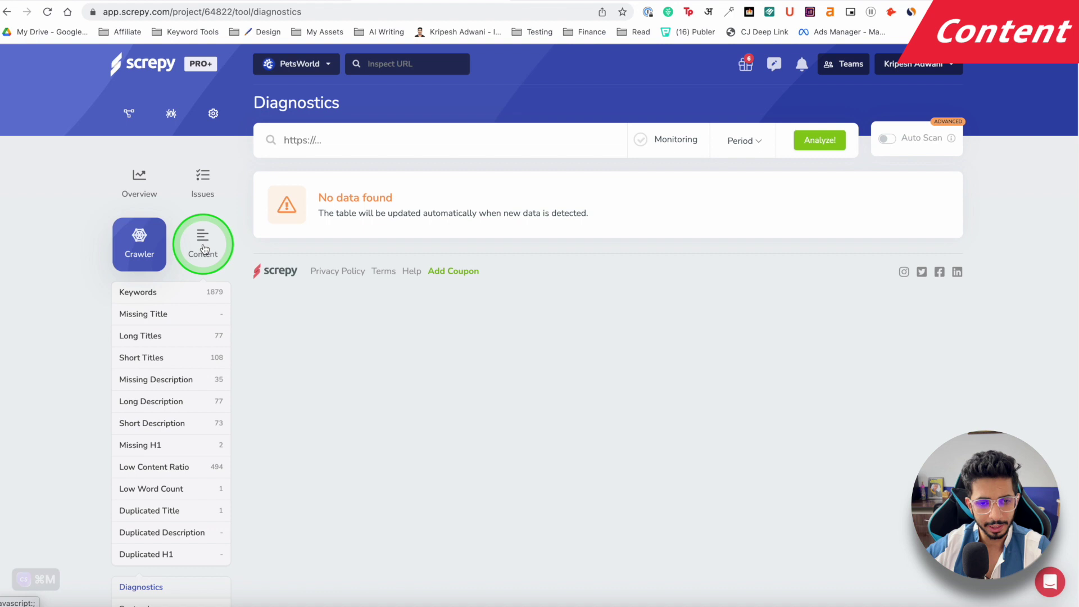
# Open the Keywords report among the content reports for PetsWorld
pyautogui.click(158, 294)
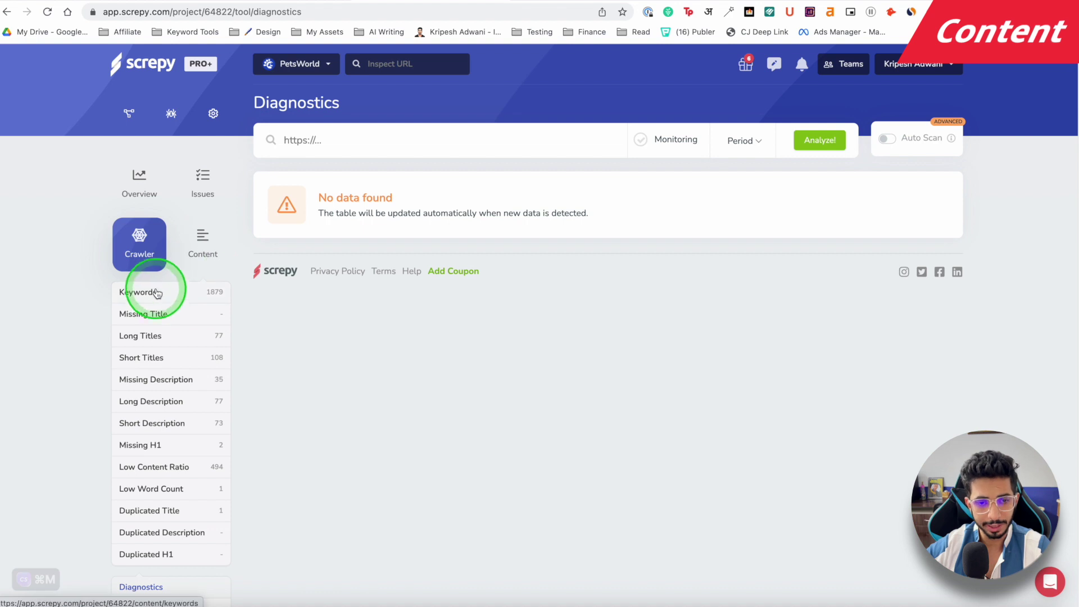
pyautogui.click(68, 288)
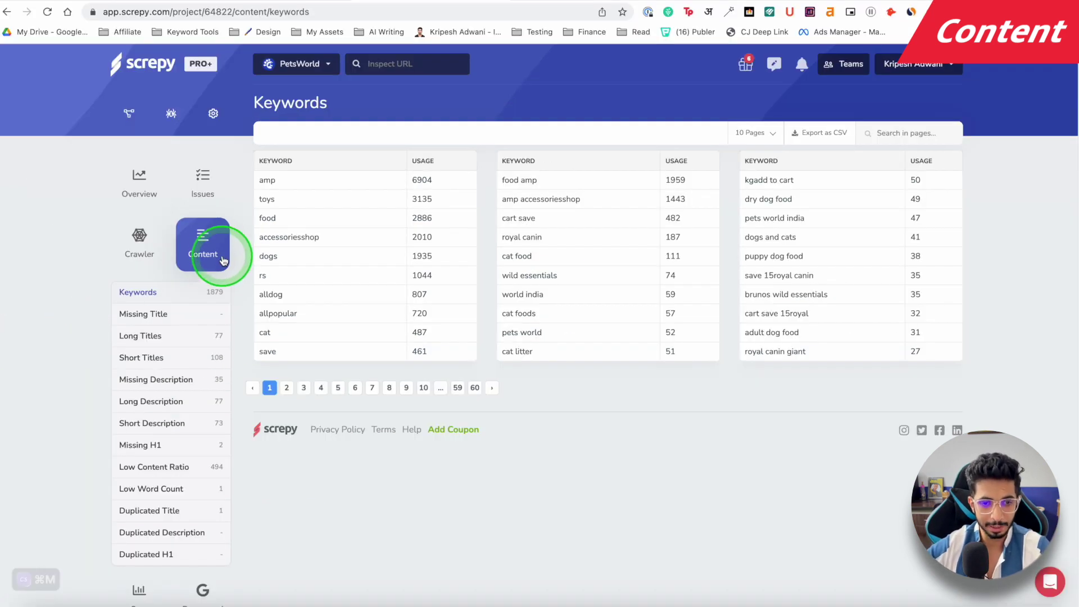
# View the Missing Description report, followed by the Low Content Ratio report and its list of pages
pyautogui.click(171, 380)
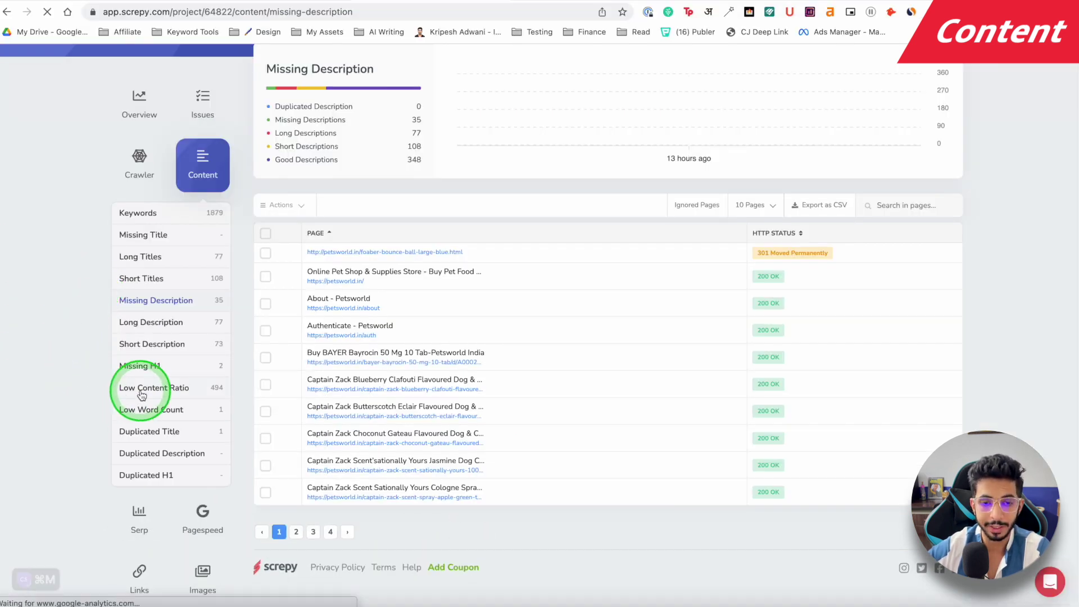
pyautogui.click(142, 395)
pyautogui.scroll(-2, 101, 371)
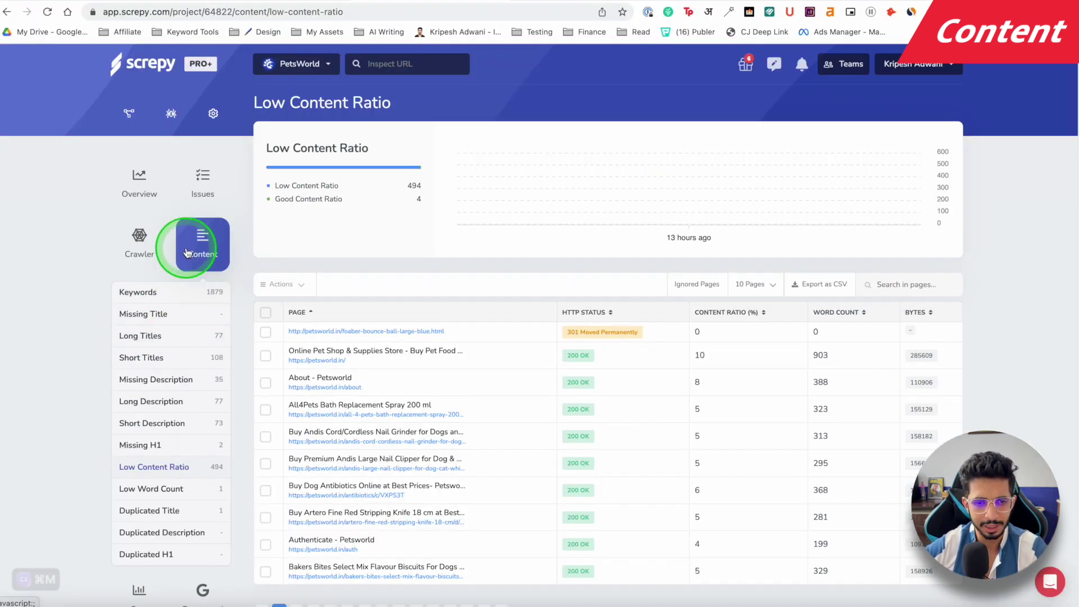
pyautogui.scroll(-5, 113, 314)
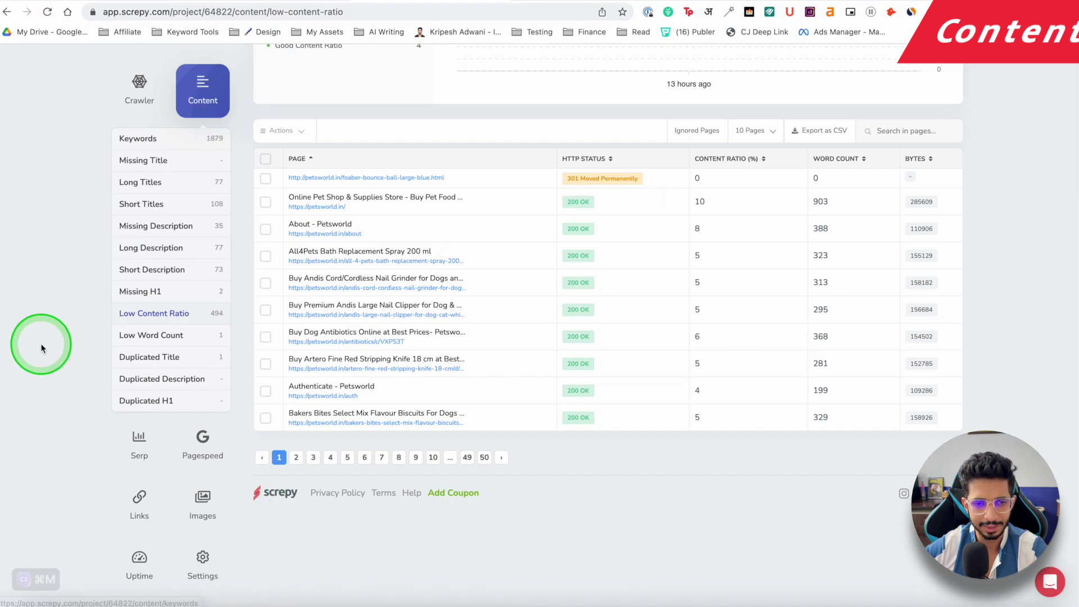
# Open the Rank Tracker report among the SERP reports for PetsWorld and view its keyword rankings
pyautogui.click(135, 438)
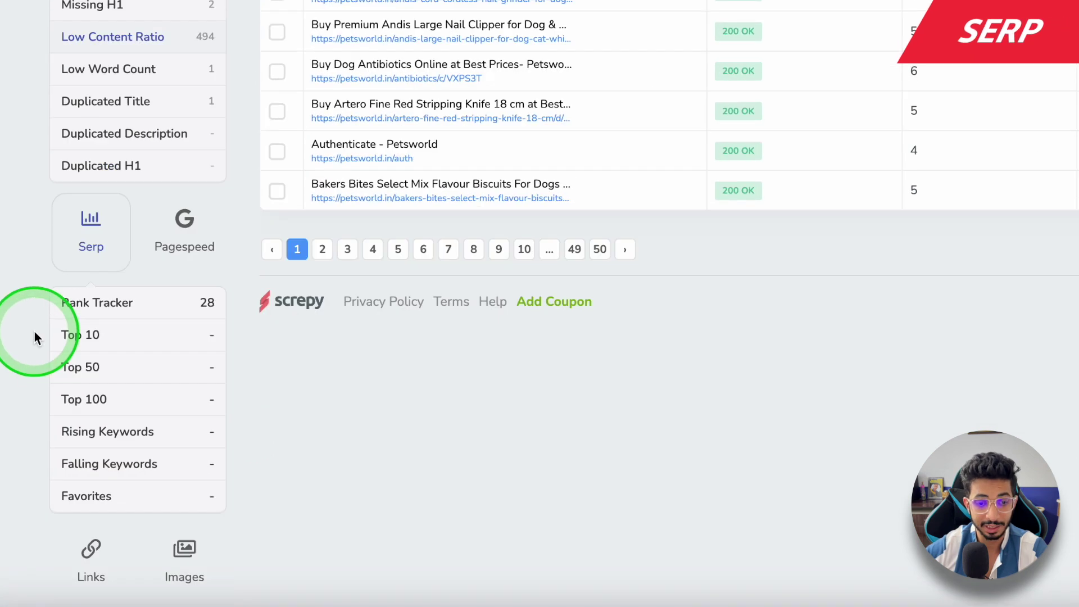
pyautogui.scroll(-2, 35, 332)
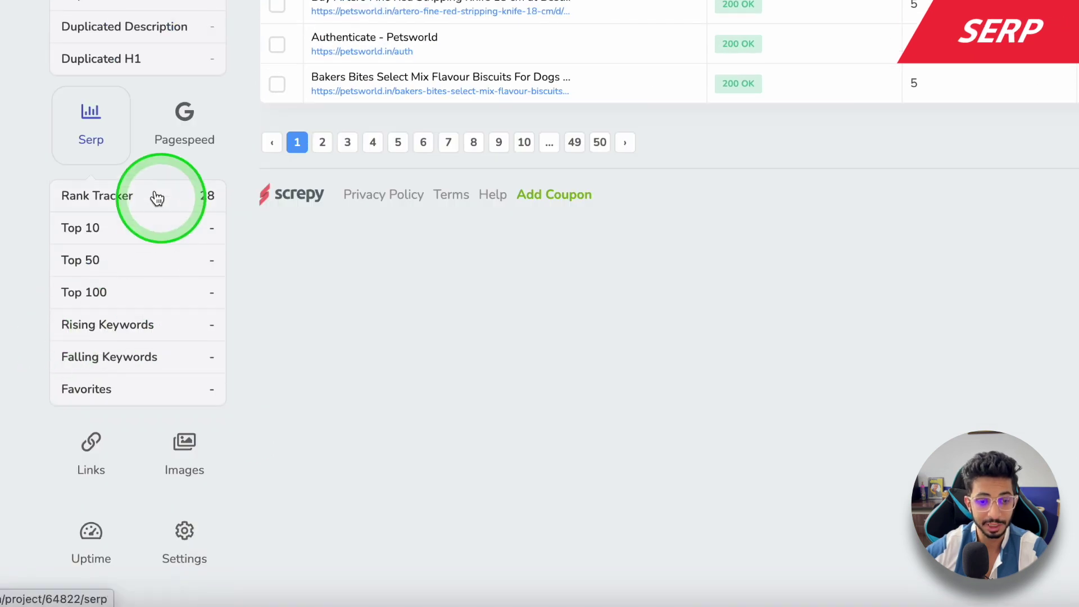
pyautogui.click(119, 195)
pyautogui.scroll(-5, 118, 197)
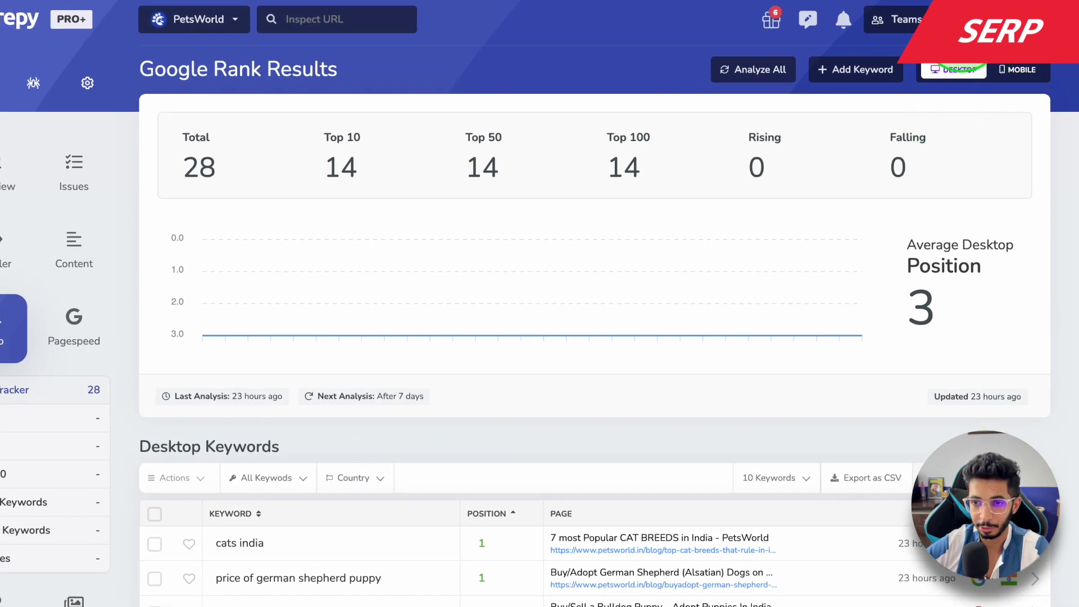
# Open the form for adding tracked keywords and look through its keyword and location options
pyautogui.click(830, 79)
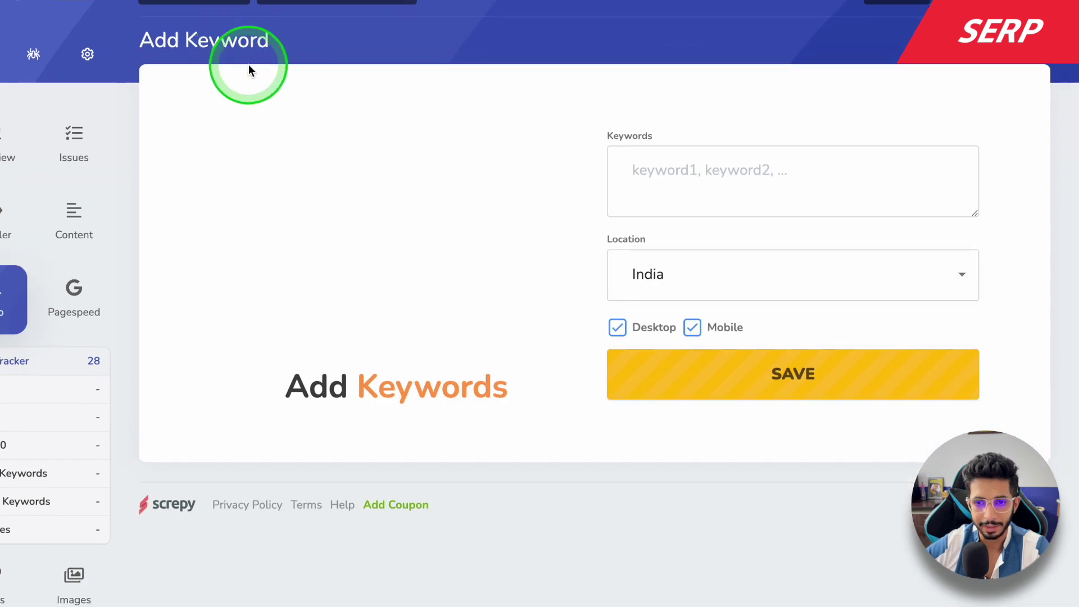
pyautogui.click(702, 181)
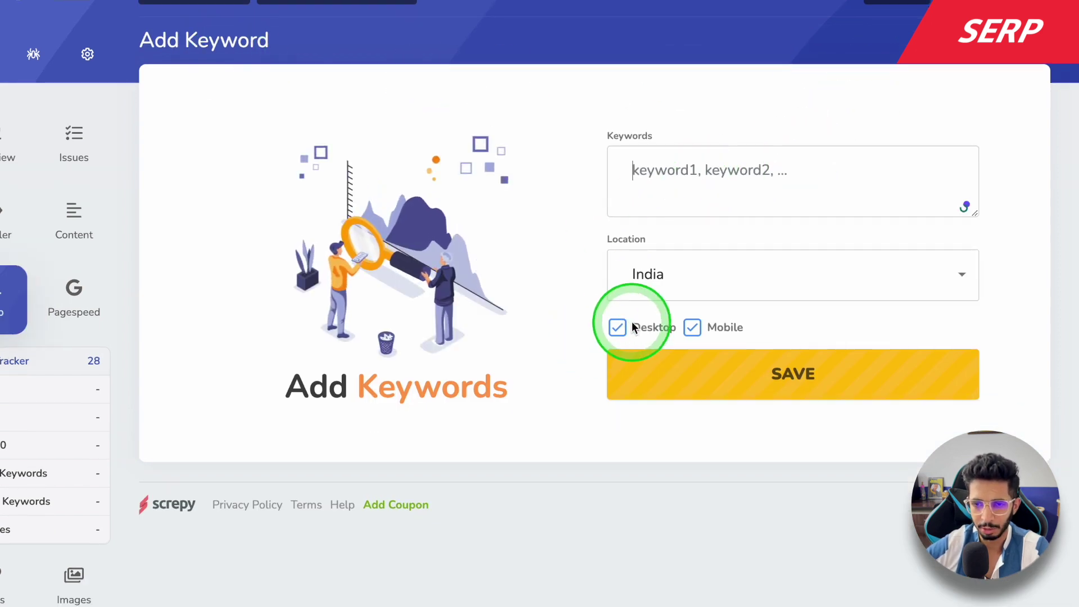
pyautogui.click(650, 284)
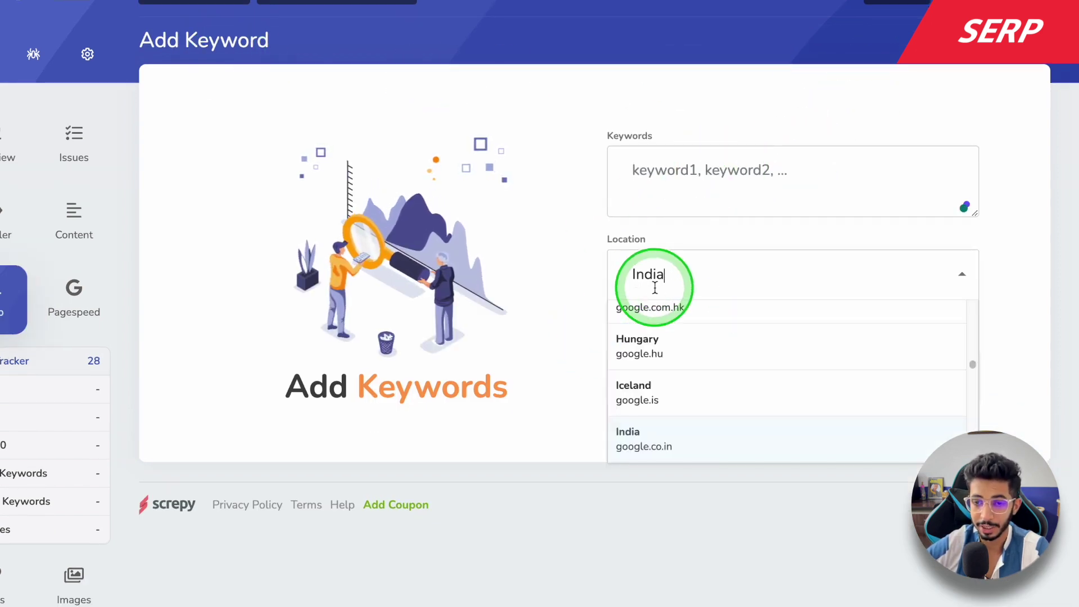
pyautogui.click(540, 279)
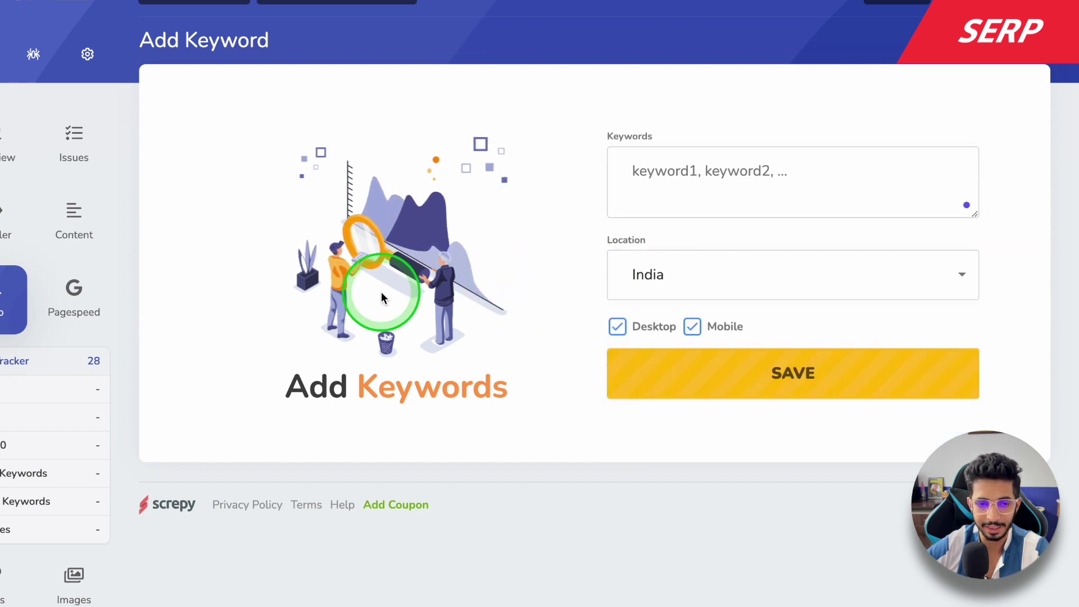
# Return to Rank Tracker, examine the desktop keyword rankings and select all keywords on the listed page
pyautogui.click(9, 367)
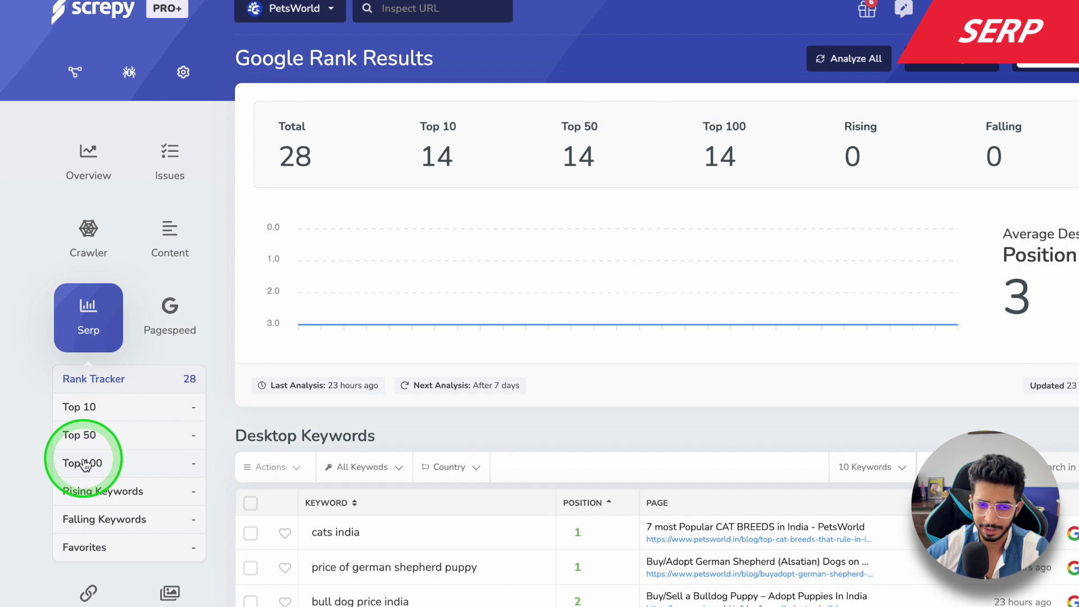
pyautogui.scroll(-1, 56, 483)
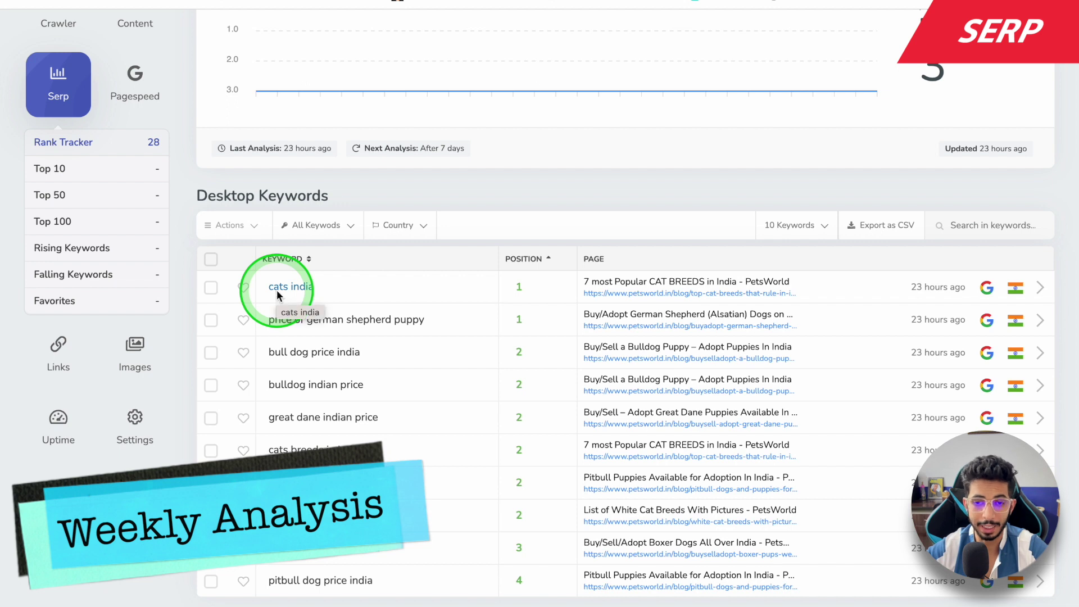
pyautogui.scroll(5, 283, 295)
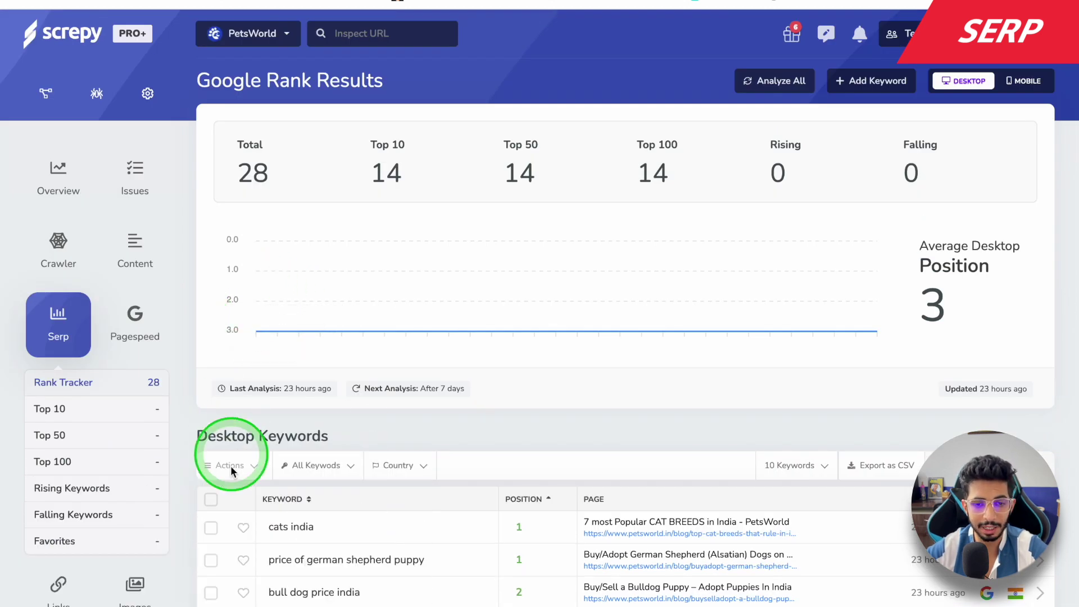
pyautogui.scroll(-1, 230, 465)
pyautogui.click(211, 470)
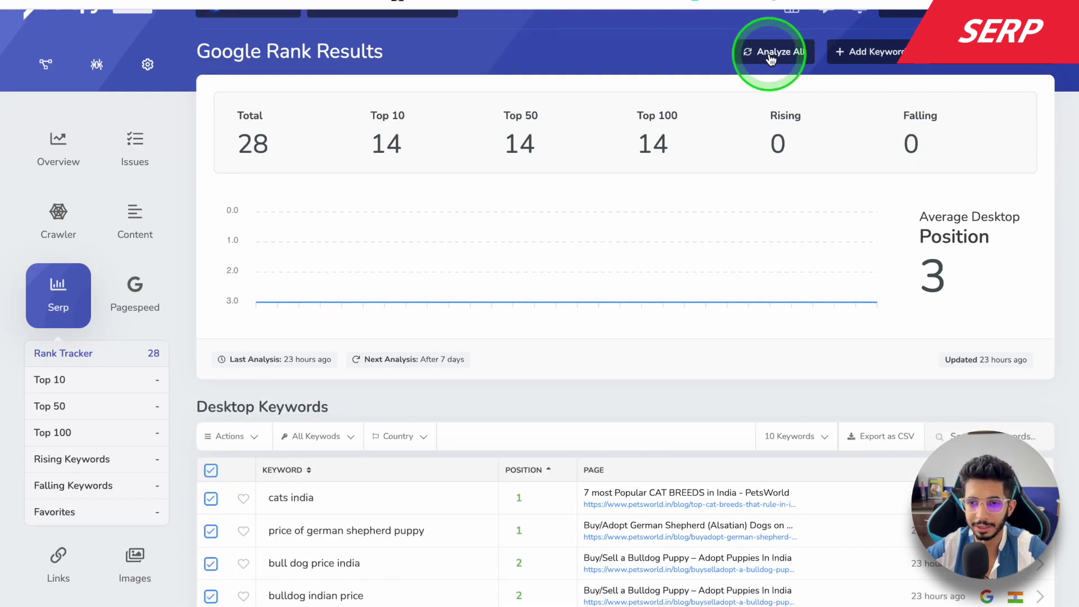
pyautogui.scroll(1, 771, 60)
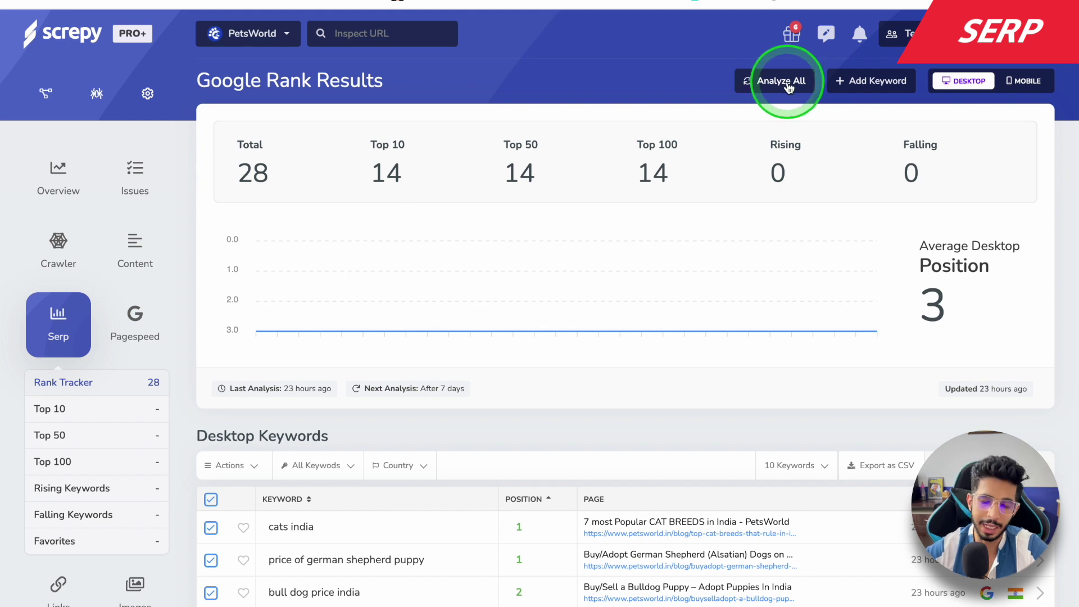
pyautogui.scroll(-8, 445, 323)
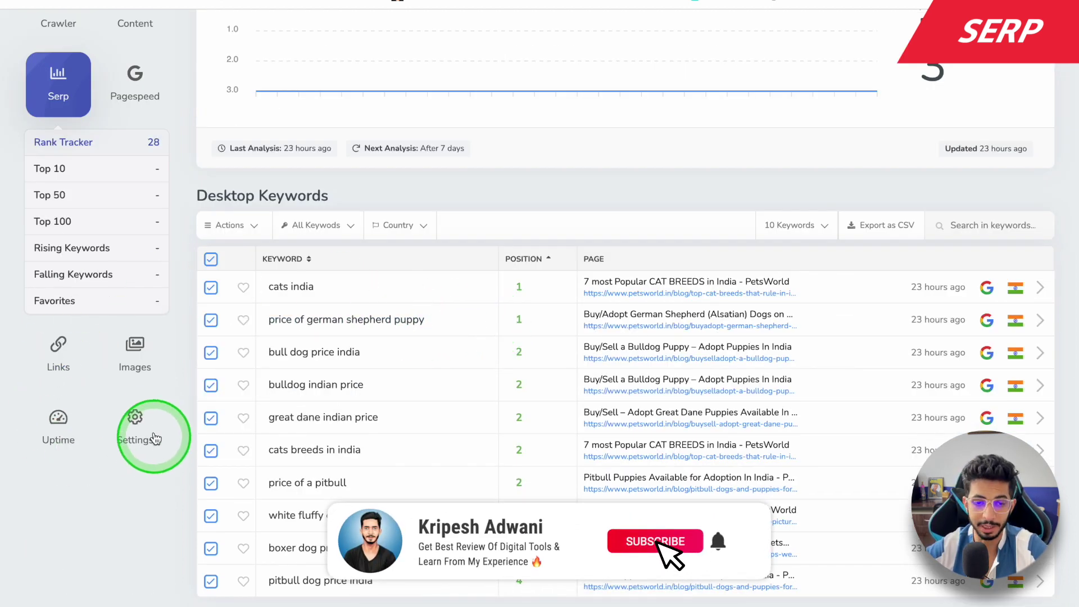
# Check the SERP update frequency options in the project's Search settings, keep Every week, and return to Rank Tracker
pyautogui.click(137, 422)
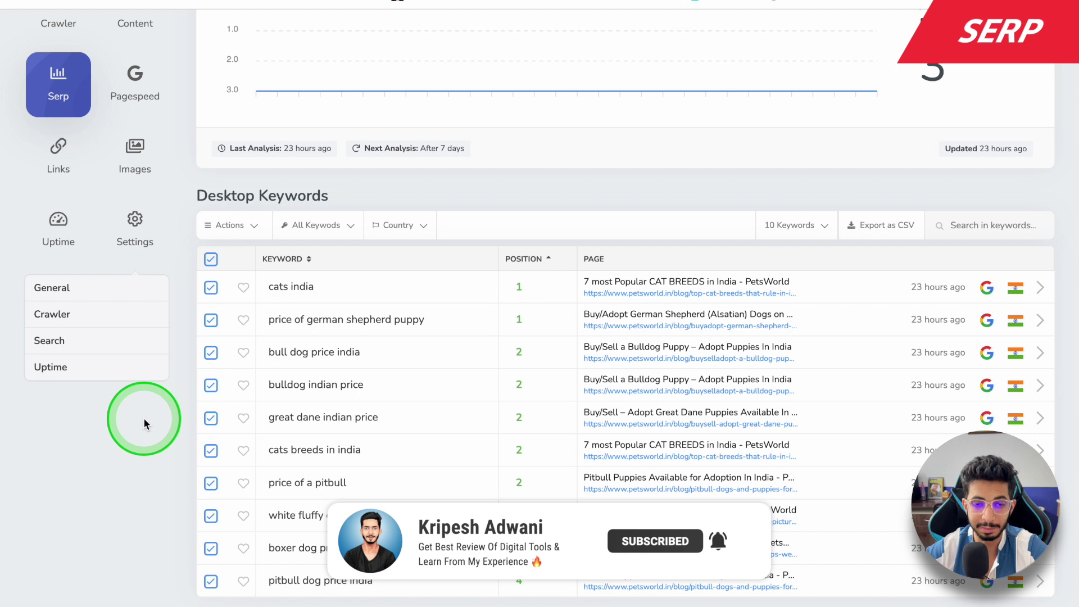
pyautogui.scroll(3, 92, 377)
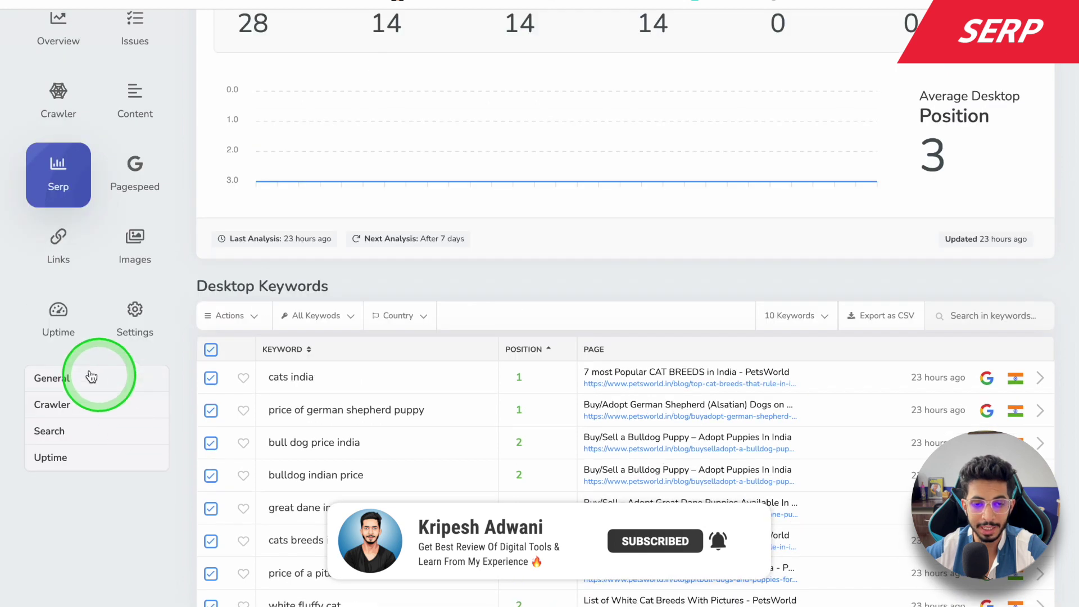
pyautogui.click(56, 432)
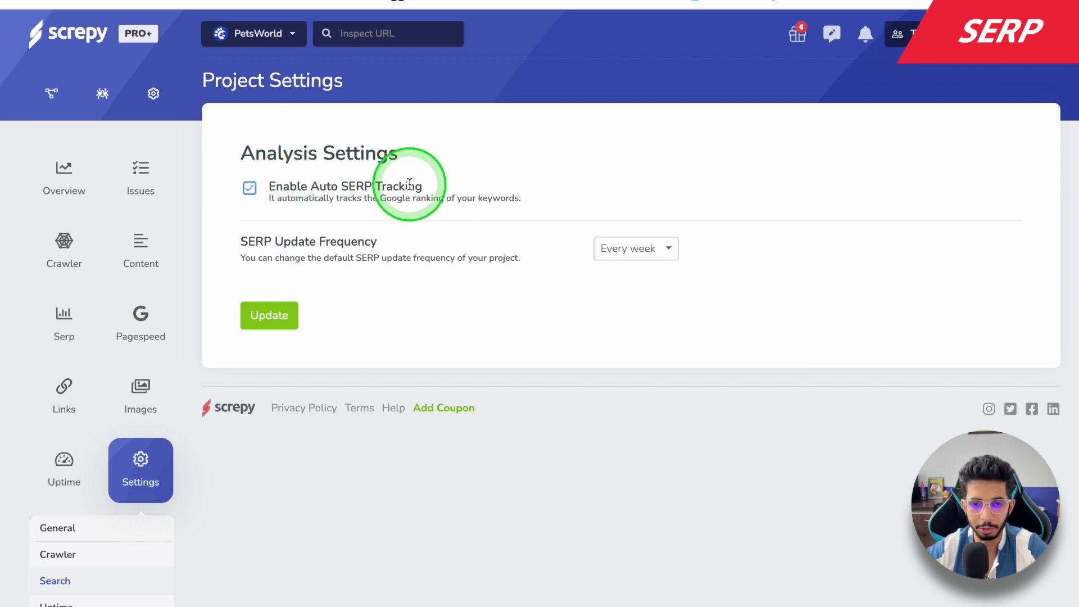
pyautogui.click(647, 249)
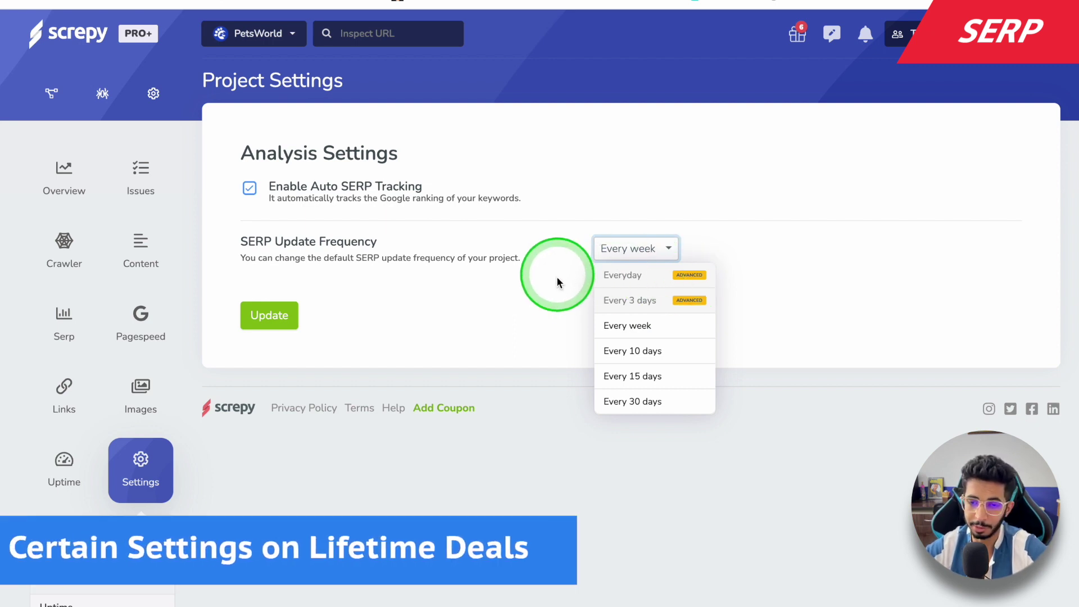
pyautogui.click(613, 337)
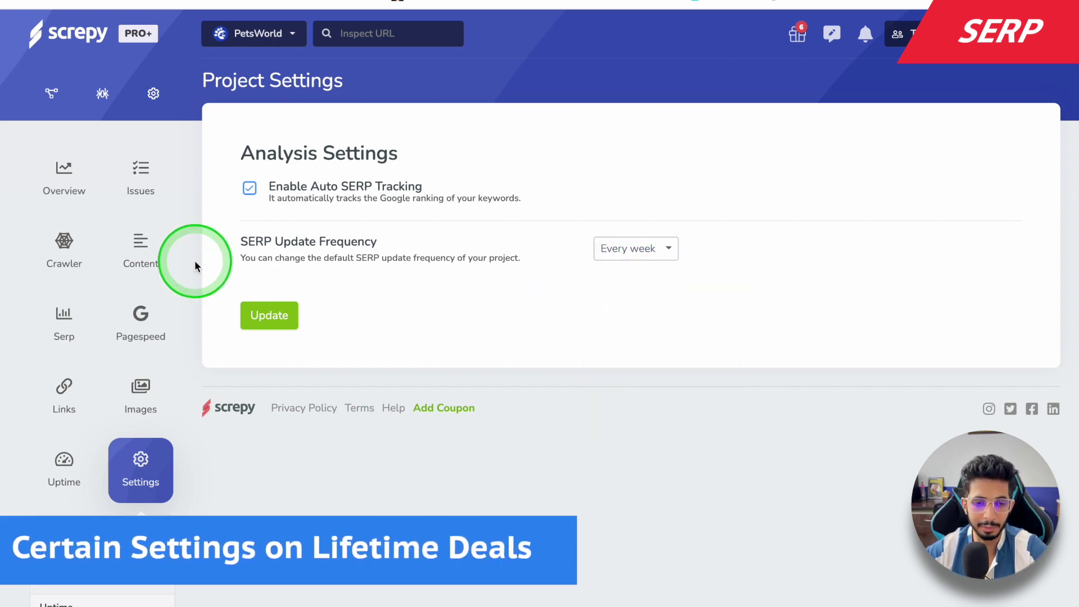
pyautogui.click(64, 321)
pyautogui.click(63, 380)
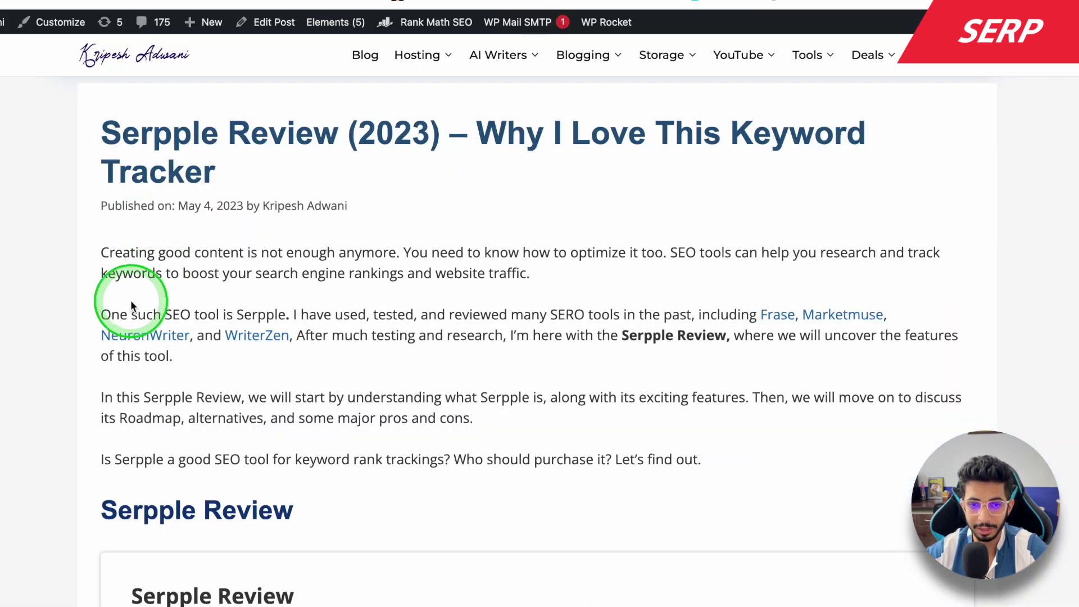
# Examine the Serpple review article, including its AppSumo lifetime deal and dashboard feature sections
pyautogui.scroll(-20, 131, 303)
pyautogui.scroll(-3, 52, 295)
pyautogui.scroll(6, 53, 295)
pyautogui.scroll(15, 54, 298)
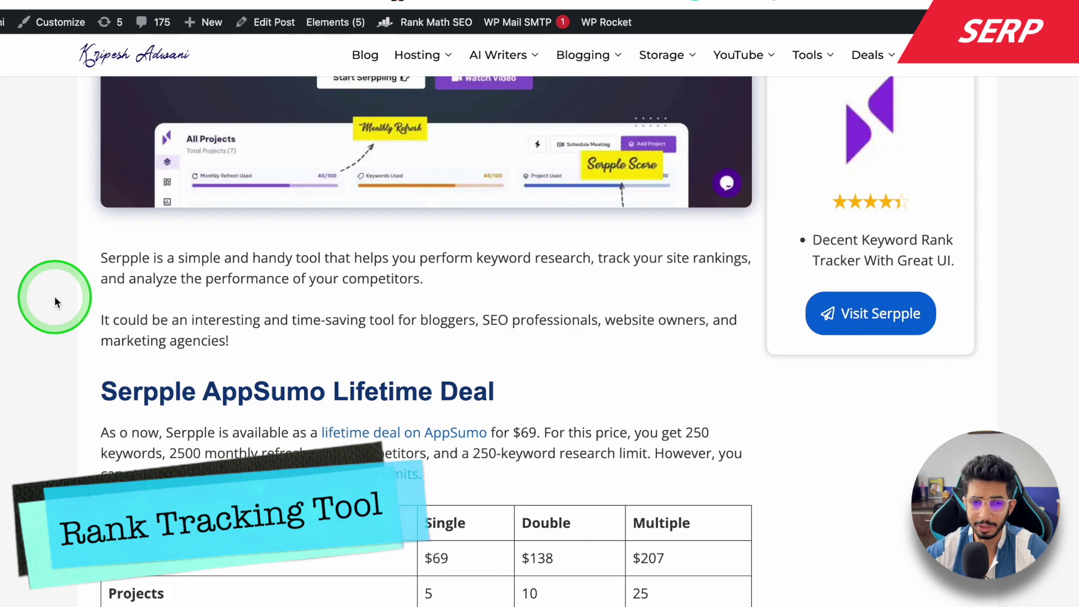
pyautogui.scroll(10, 166, 354)
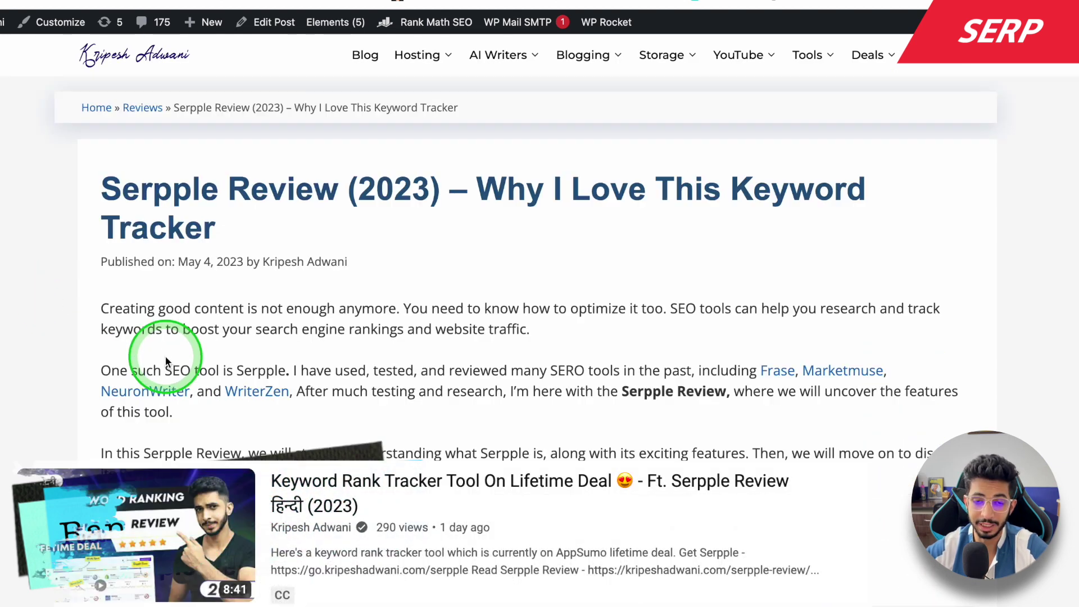
pyautogui.scroll(-20, 168, 371)
pyautogui.scroll(5, 206, 345)
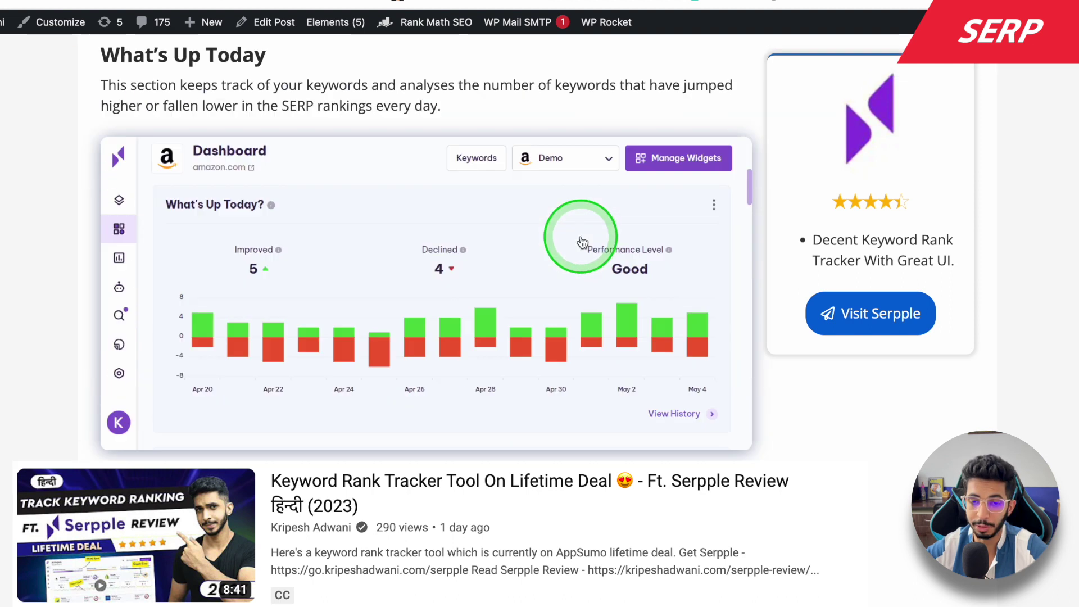
pyautogui.scroll(-8, 578, 234)
pyautogui.scroll(12, 489, 149)
pyautogui.scroll(-7, 447, 82)
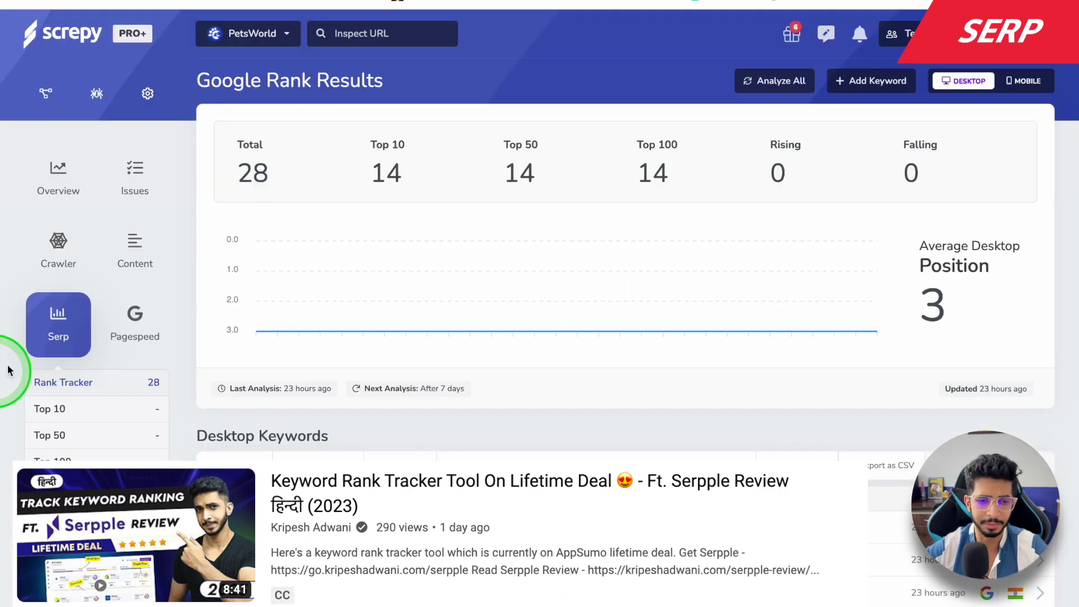
# Analyze PetsWorld's customizable silver small bone pet tag page in Lighthouse with Weekly monitoring, and check its Core Web Vitals report
pyautogui.click(135, 325)
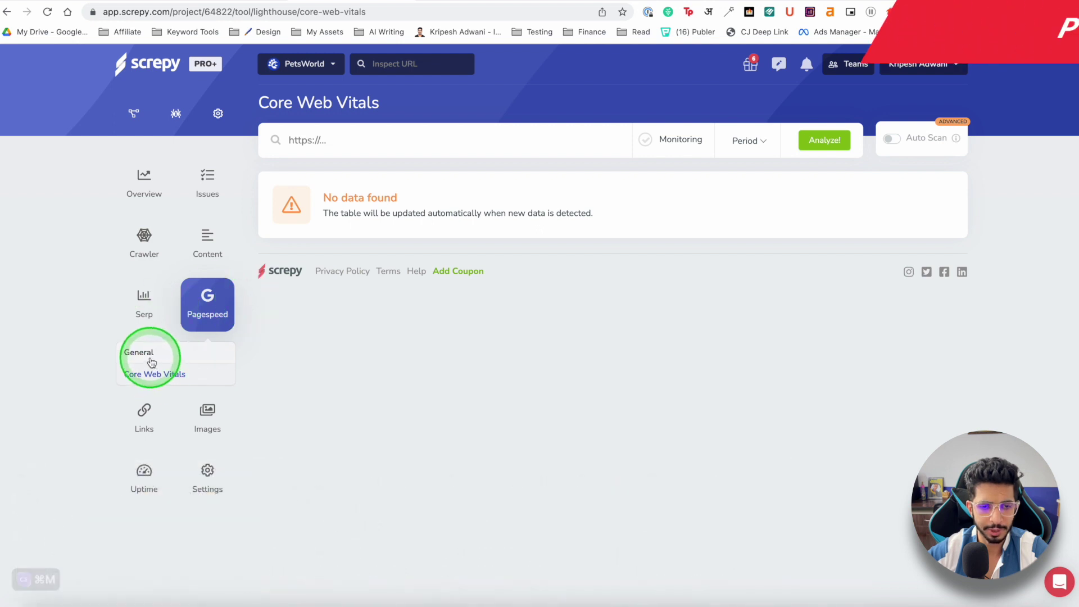
pyautogui.click(153, 363)
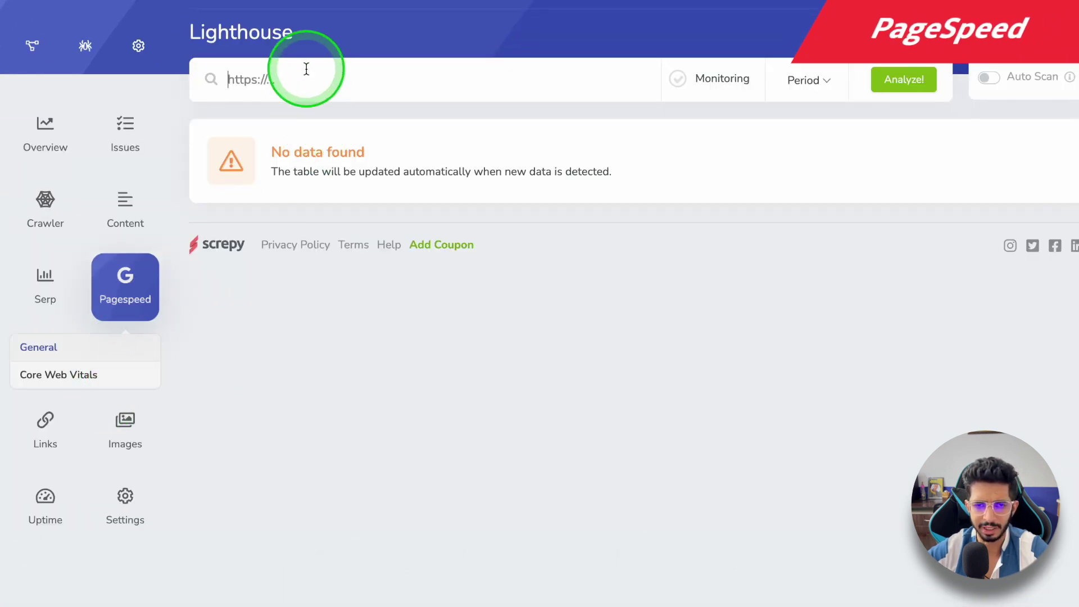
pyautogui.click(682, 84)
pyautogui.click(798, 83)
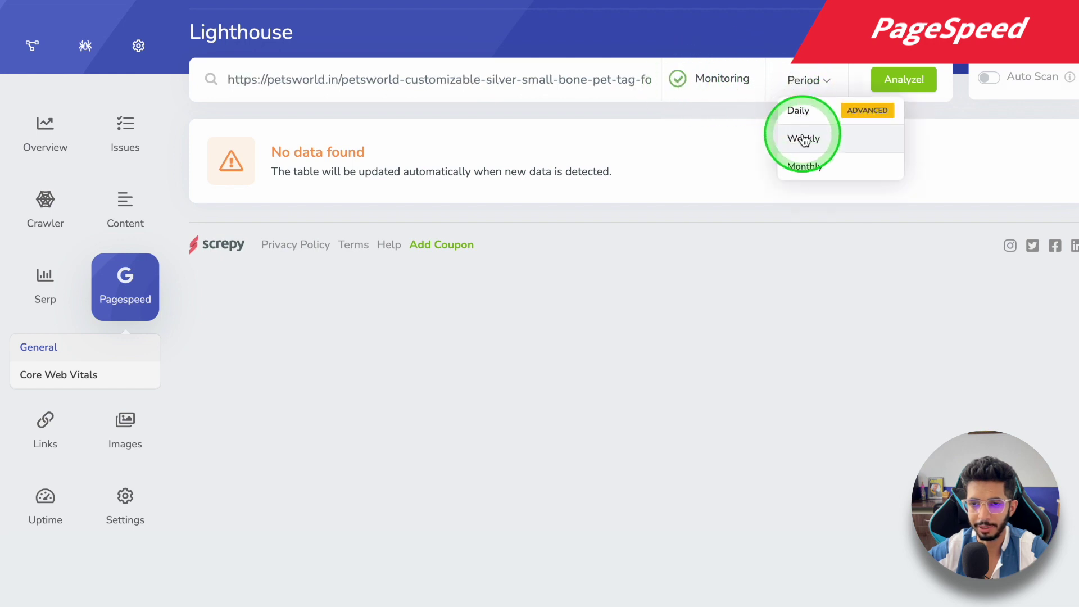
pyautogui.click(803, 138)
pyautogui.click(905, 90)
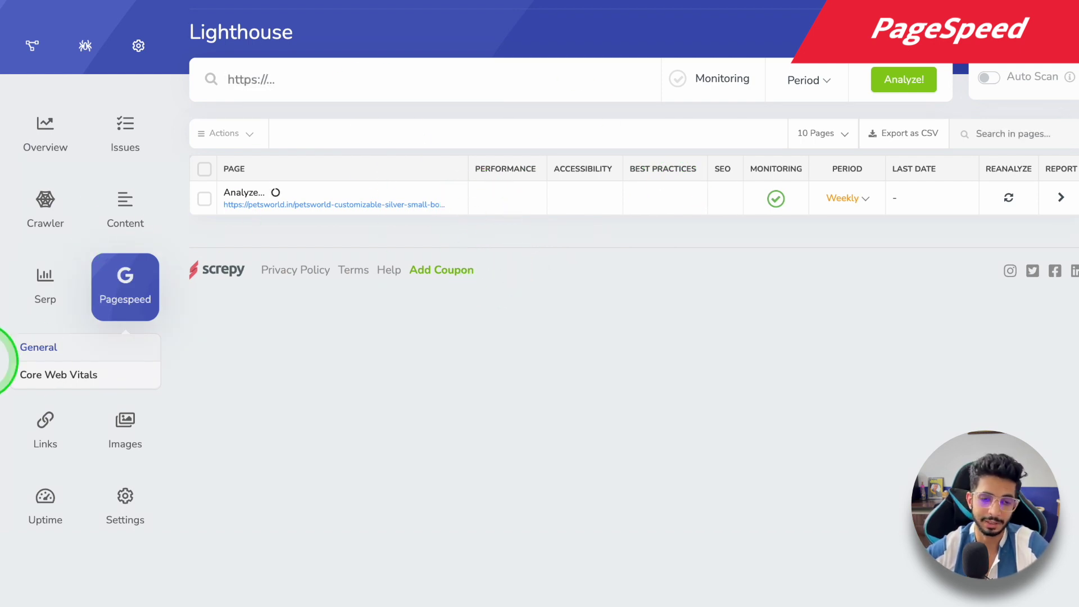
pyautogui.click(56, 376)
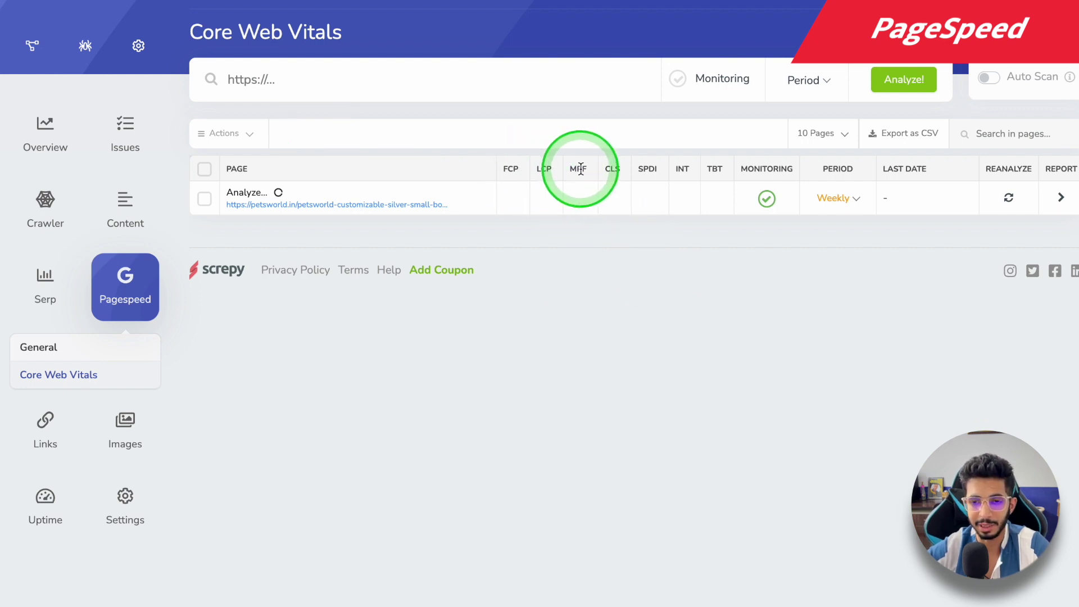
pyautogui.click(50, 349)
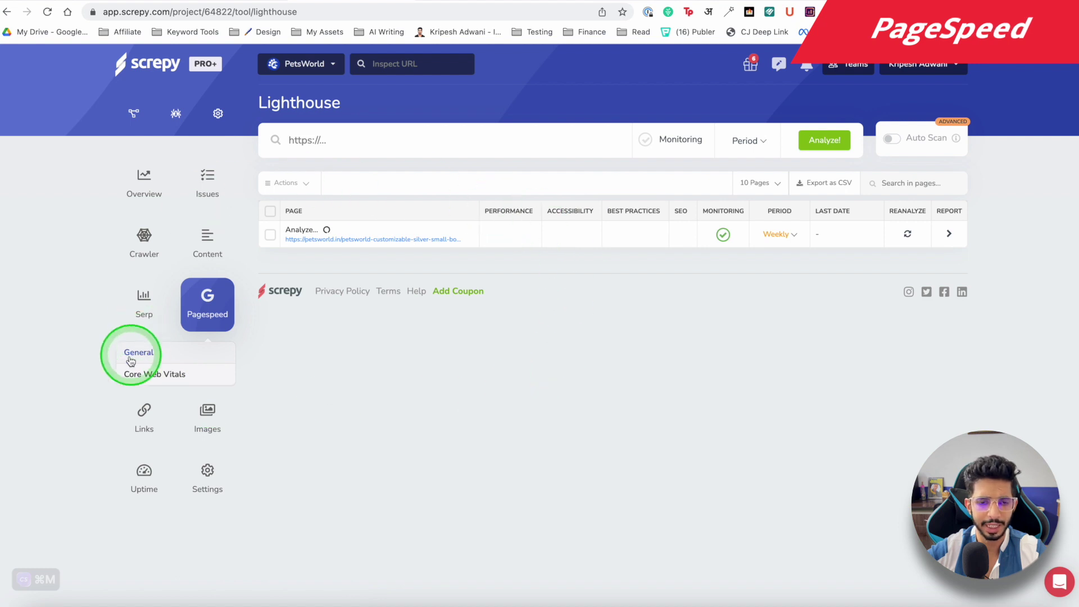
# View the All Links report for PetsWorld, followed by the Broken Links report and its list of URLs
pyautogui.click(133, 464)
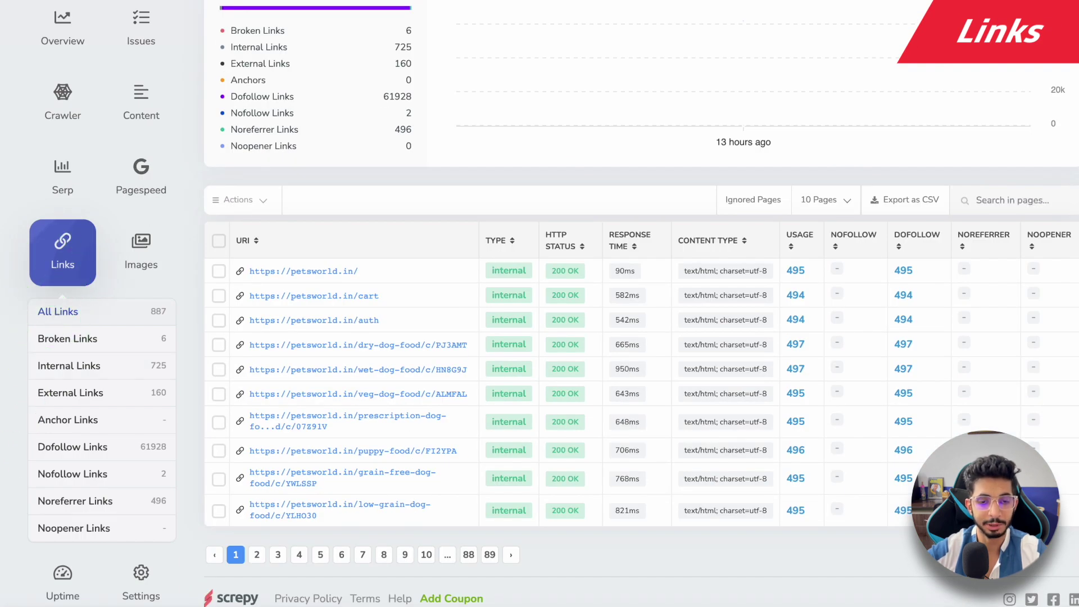
pyautogui.click(78, 333)
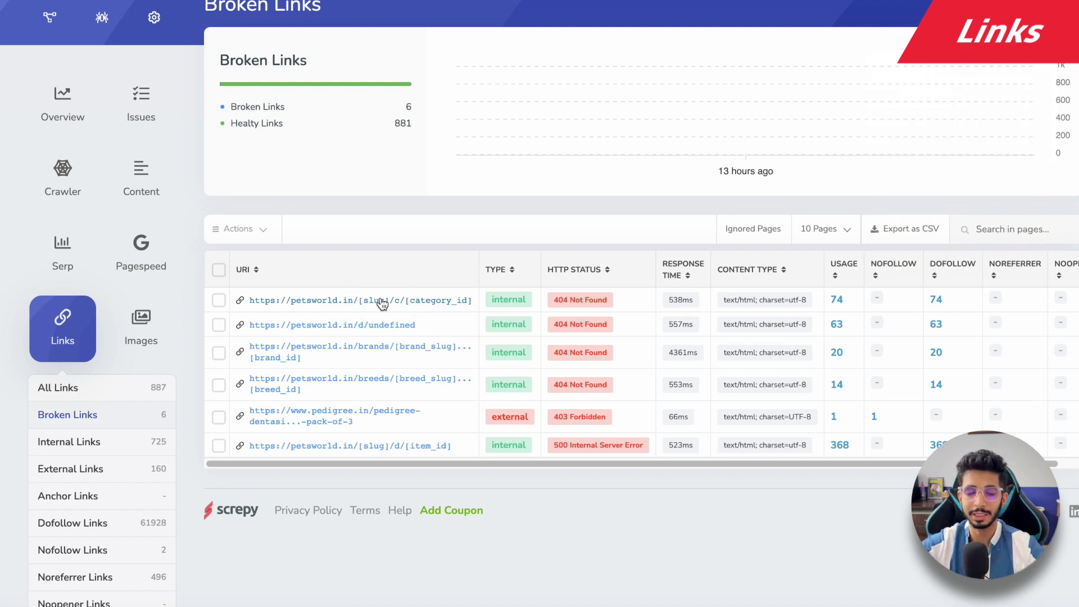
pyautogui.scroll(-2, 348, 306)
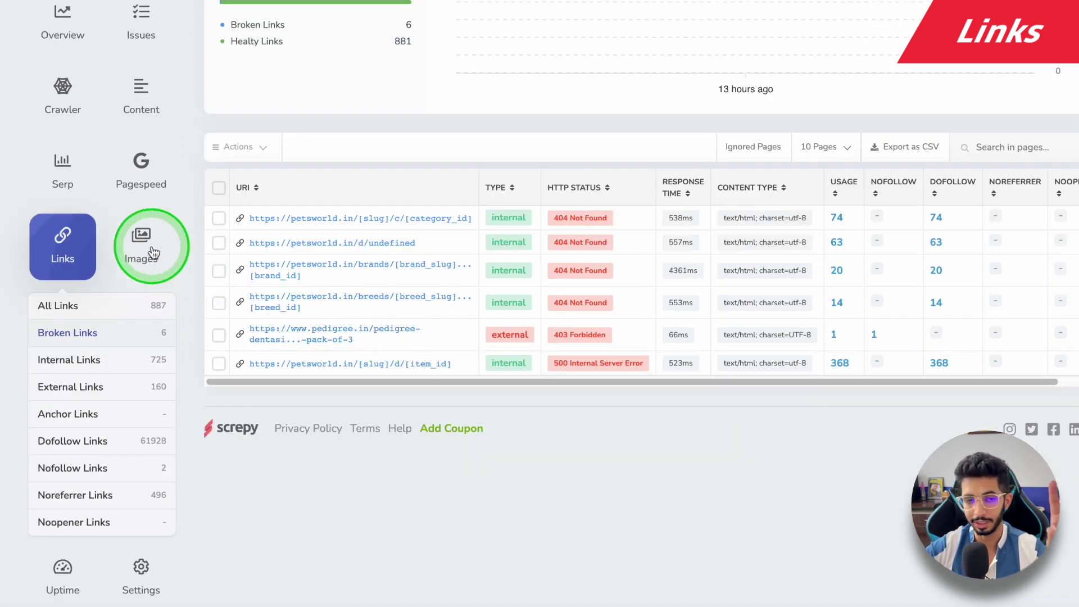
# Open the Missing Alt report among the image reports and examine its list of images
pyautogui.scroll(-3, 3, 467)
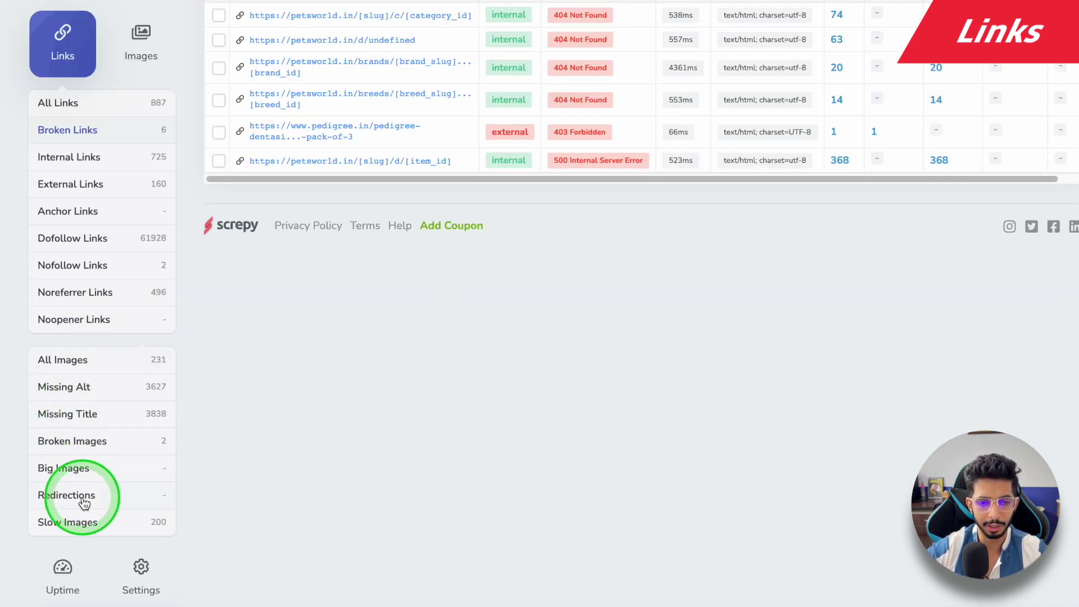
pyautogui.click(81, 392)
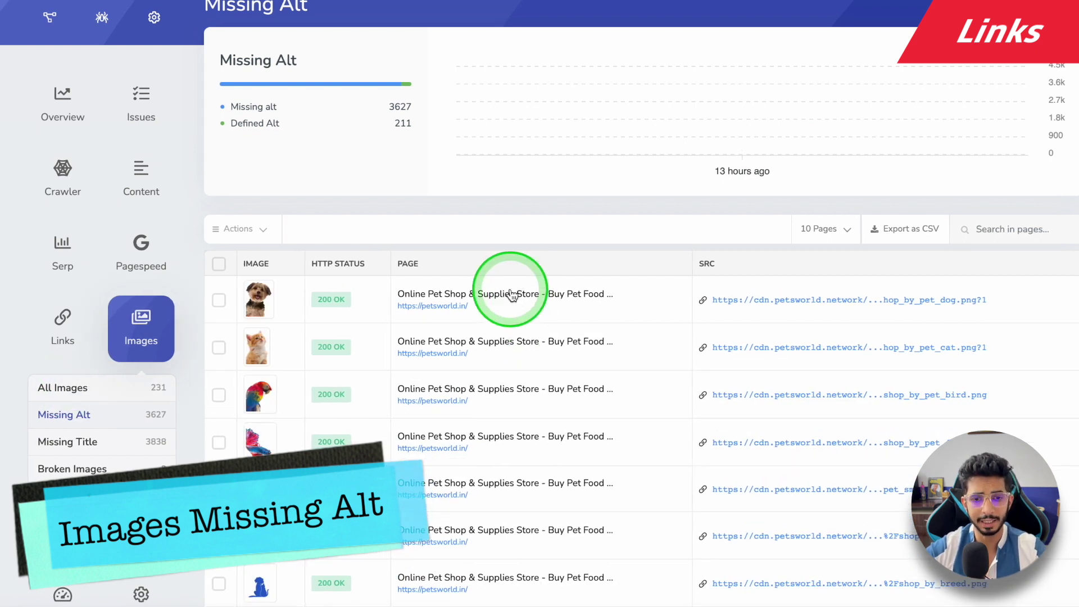
pyautogui.scroll(-4, 511, 295)
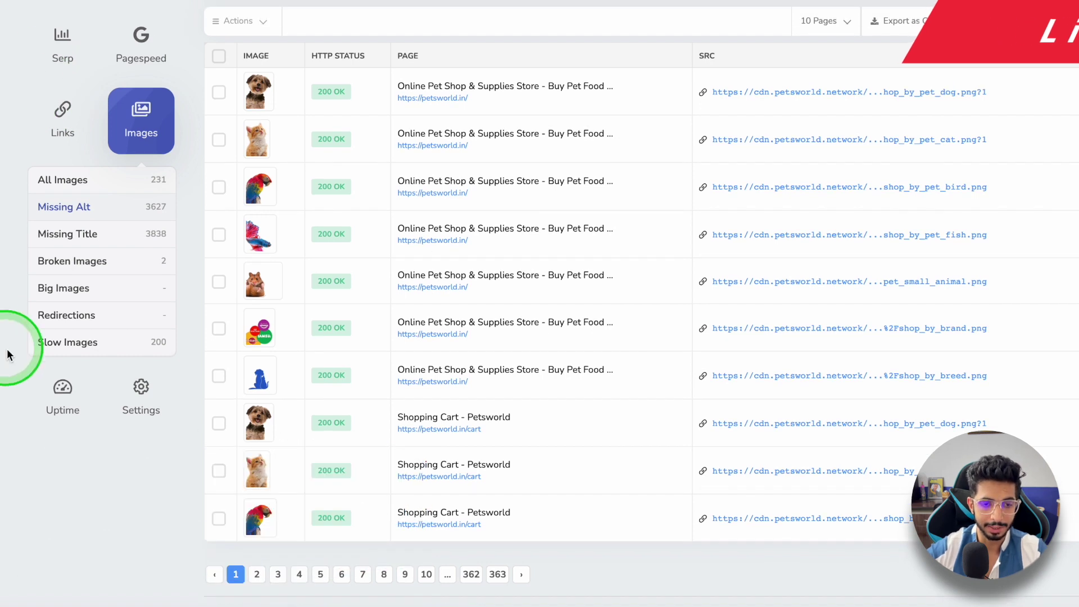
# Open PetsWorld's Uptime report and examine its response times, status codes and list of last requests
pyautogui.click(63, 402)
pyautogui.scroll(-7, 35, 234)
pyautogui.scroll(7, 547, 340)
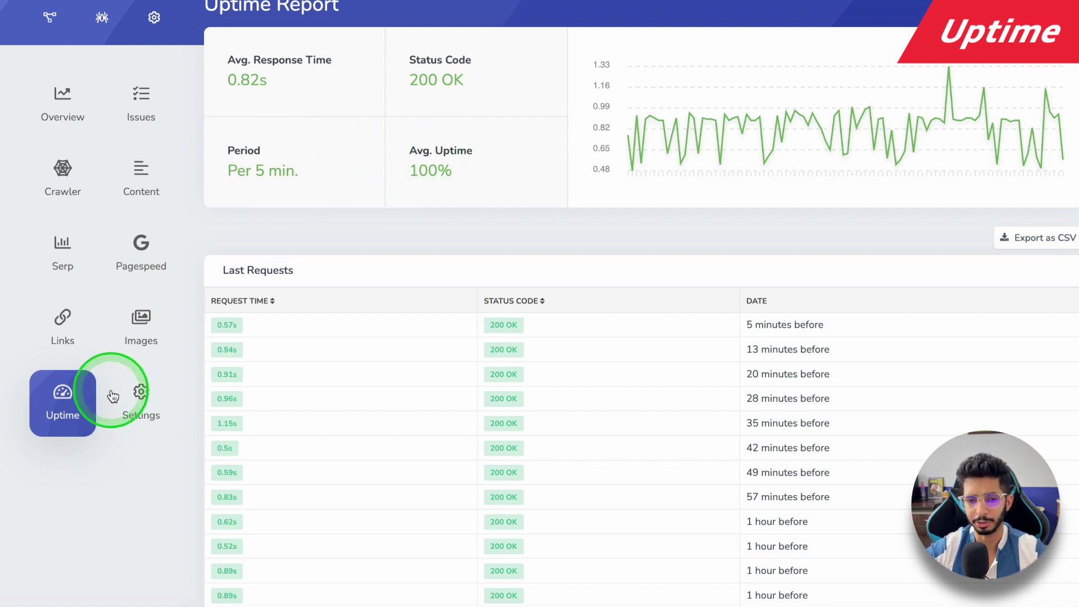
# Open PetsWorld's Uptime settings and enable uptime monitoring for email updates
pyautogui.click(144, 388)
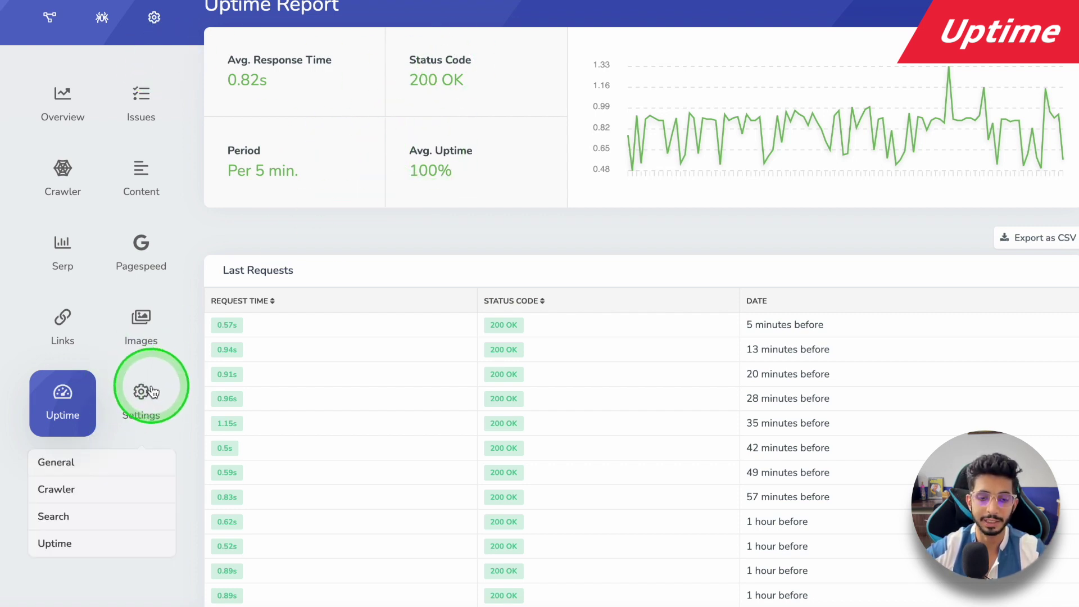
pyautogui.click(57, 543)
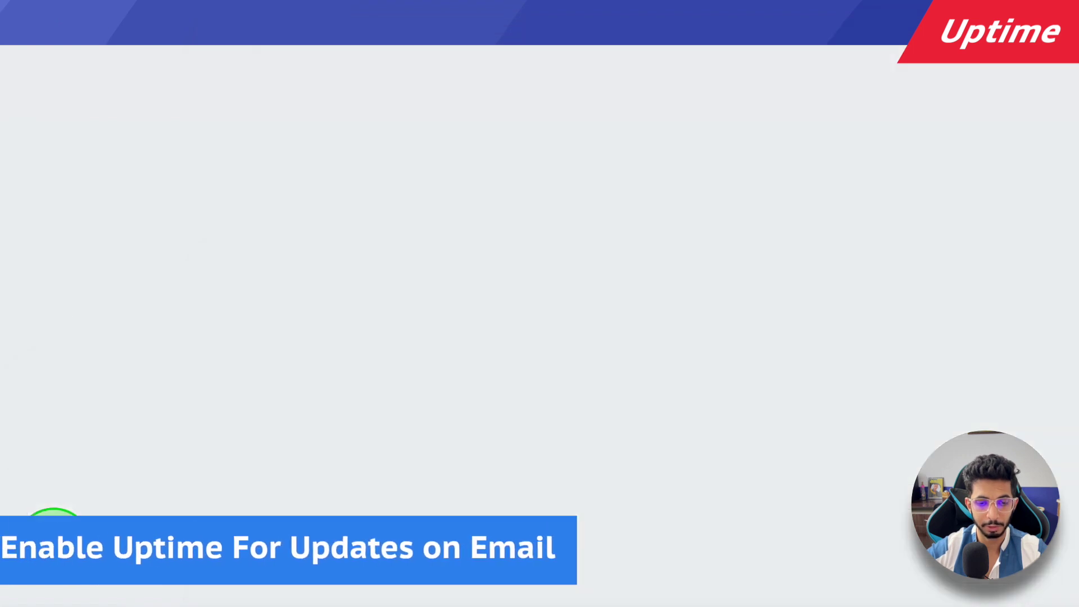
pyautogui.click(258, 171)
pyautogui.click(270, 218)
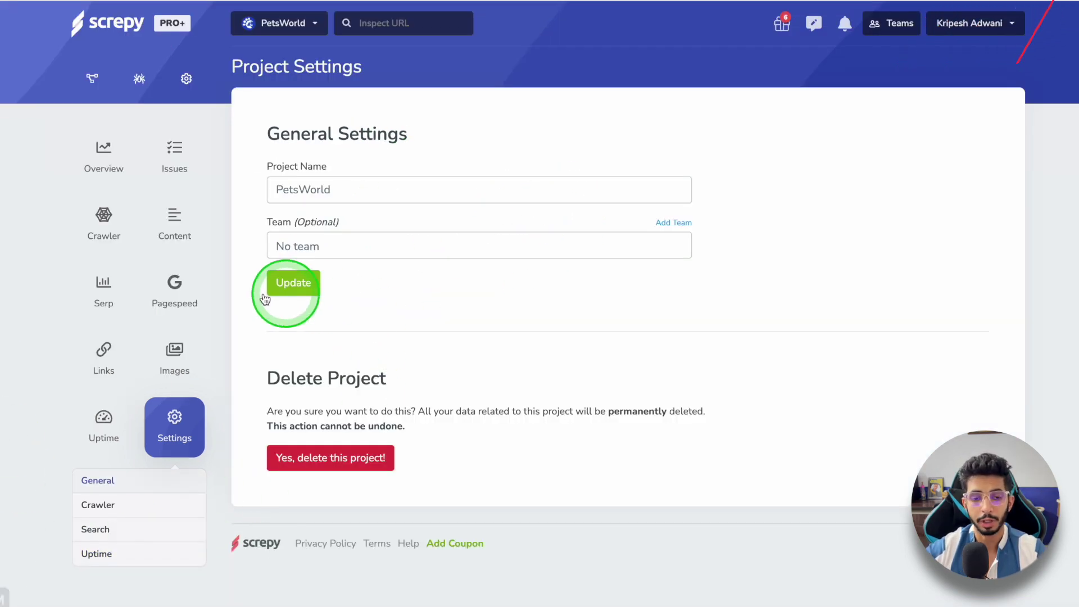
# View PetsWorld's Crawler settings and look over the available Content and Pagespeed reports
pyautogui.click(137, 509)
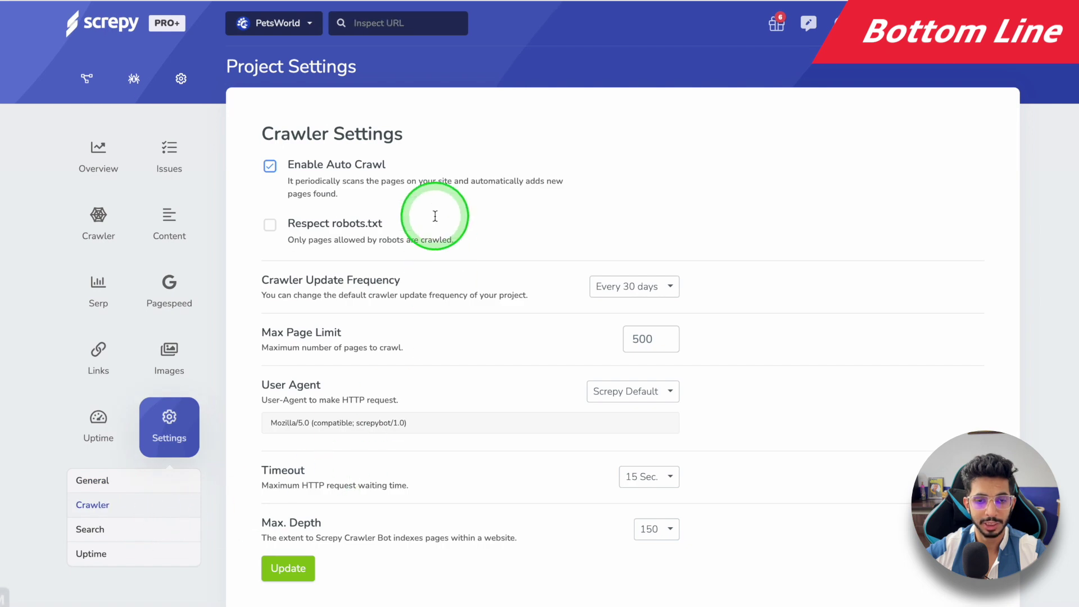
pyautogui.click(156, 239)
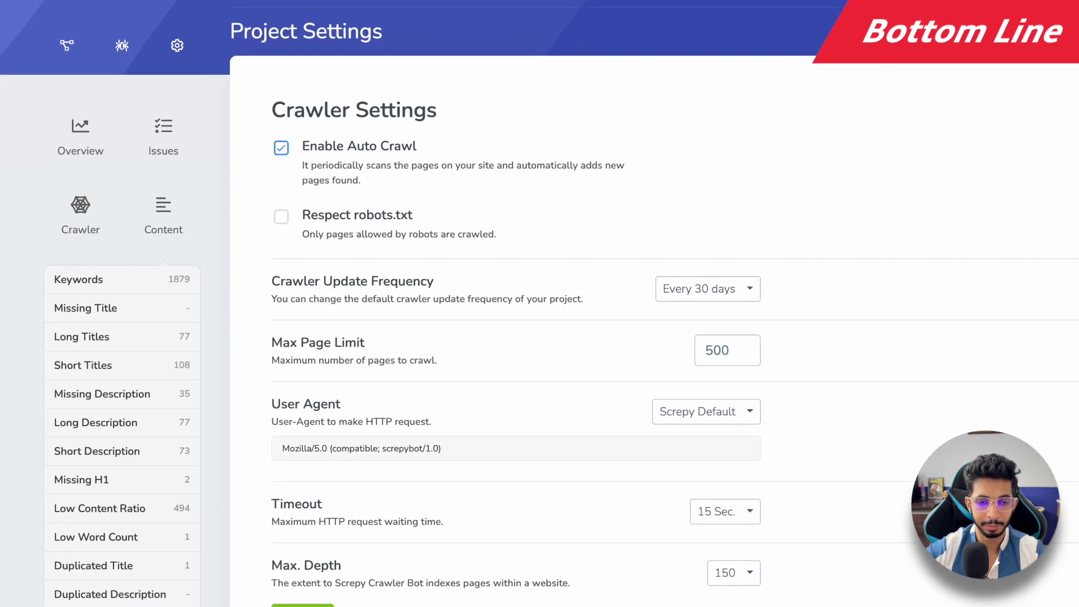
pyautogui.click(61, 285)
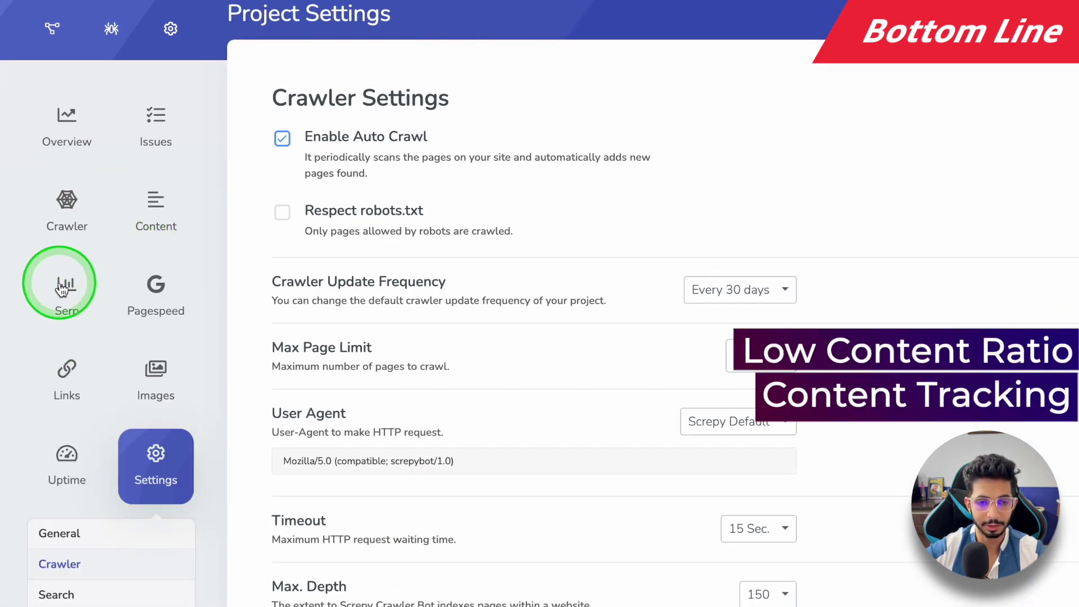
pyautogui.click(162, 318)
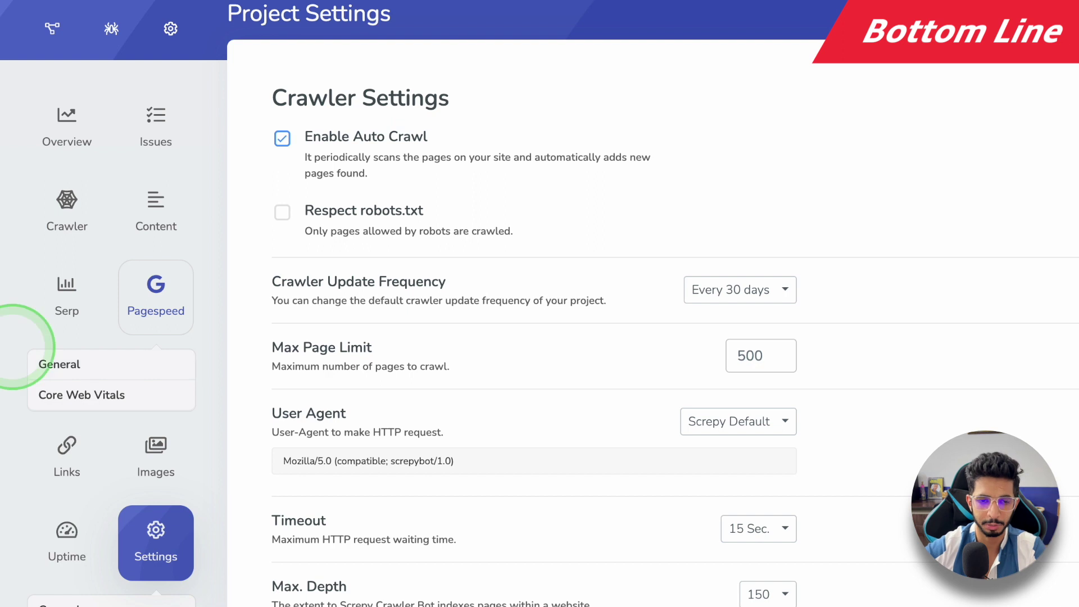
pyautogui.click(164, 302)
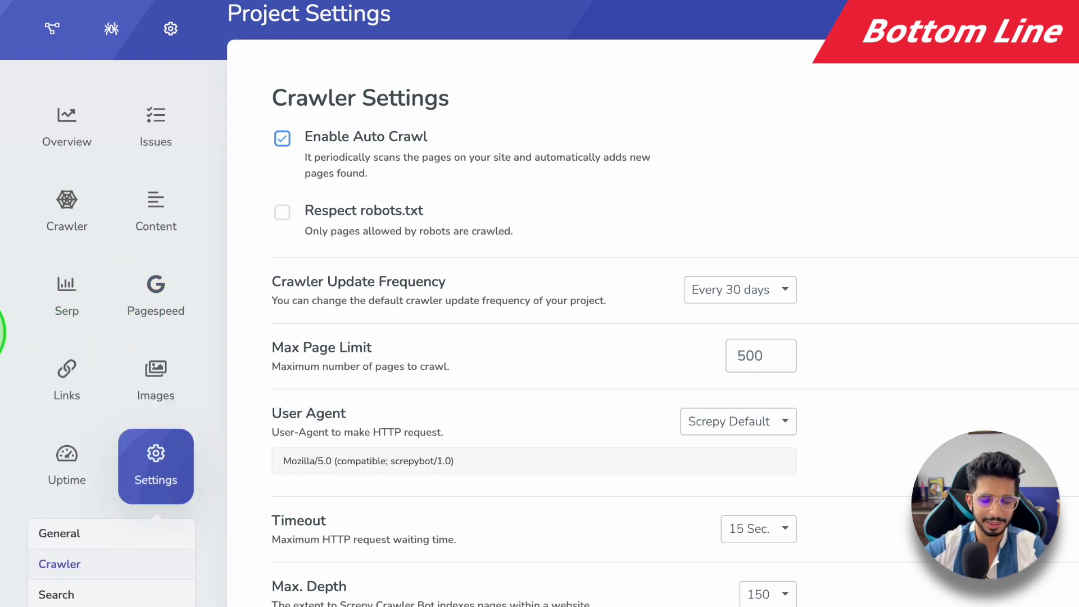
pyautogui.scroll(-1, 34, 331)
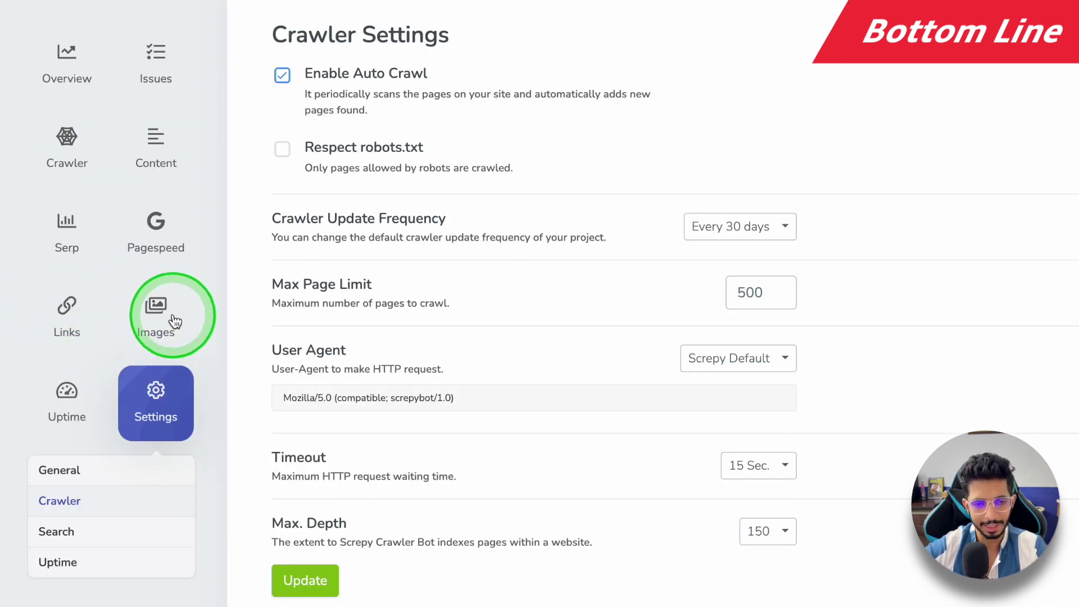
pyautogui.scroll(1, 82, 466)
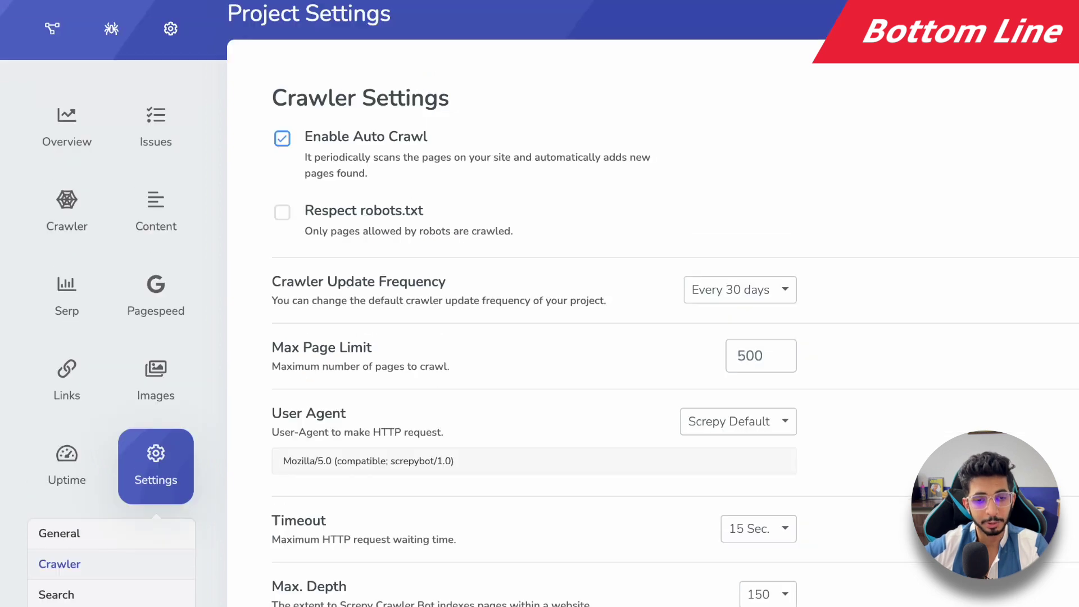